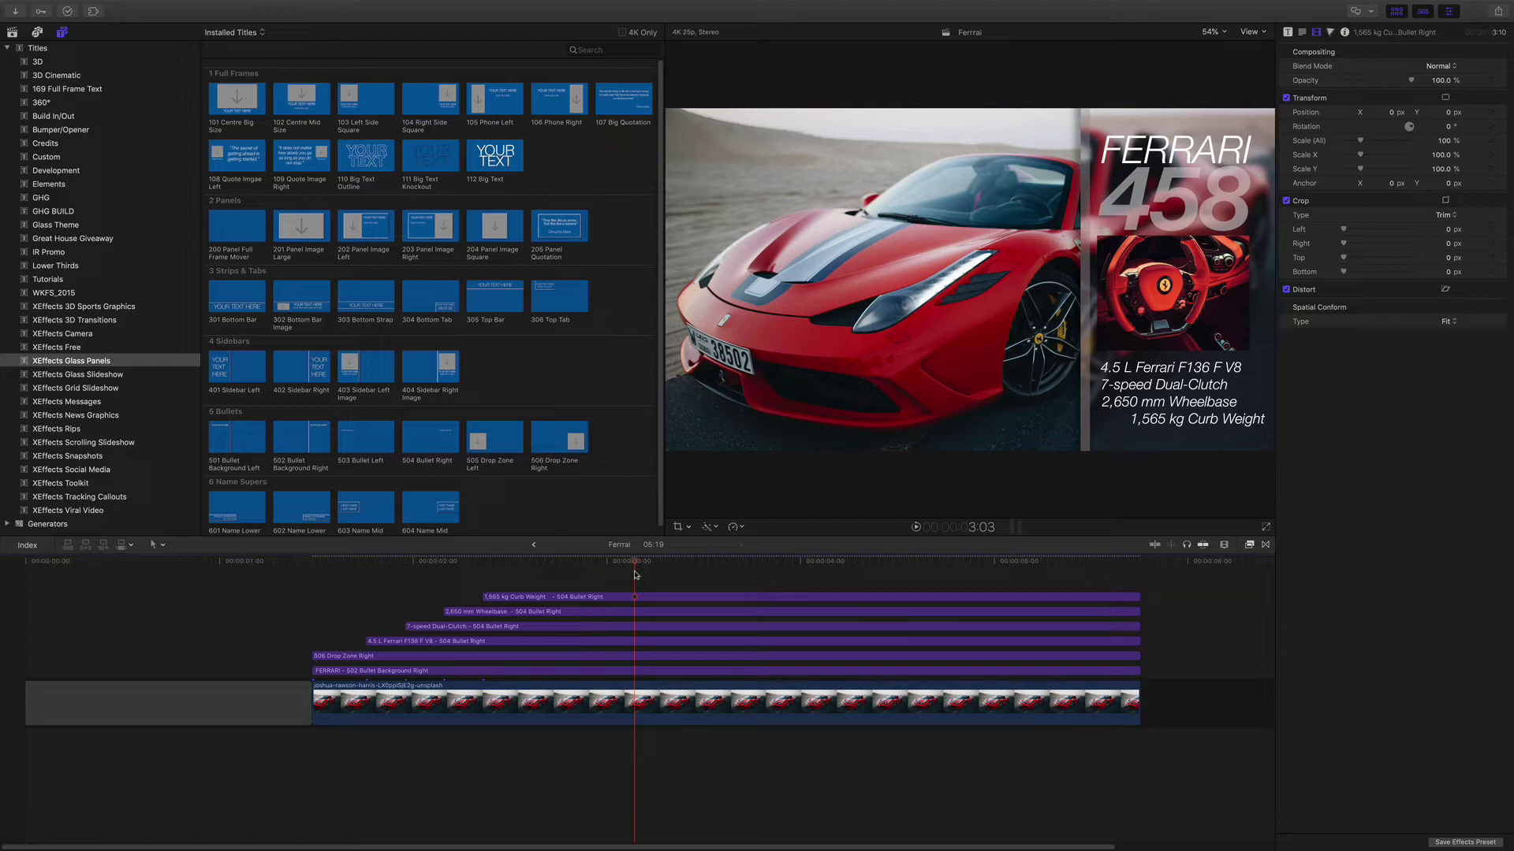
Confirm the car photo clip's 7074 × 4716 frame size, then scrub the bullet animation
click(632, 704)
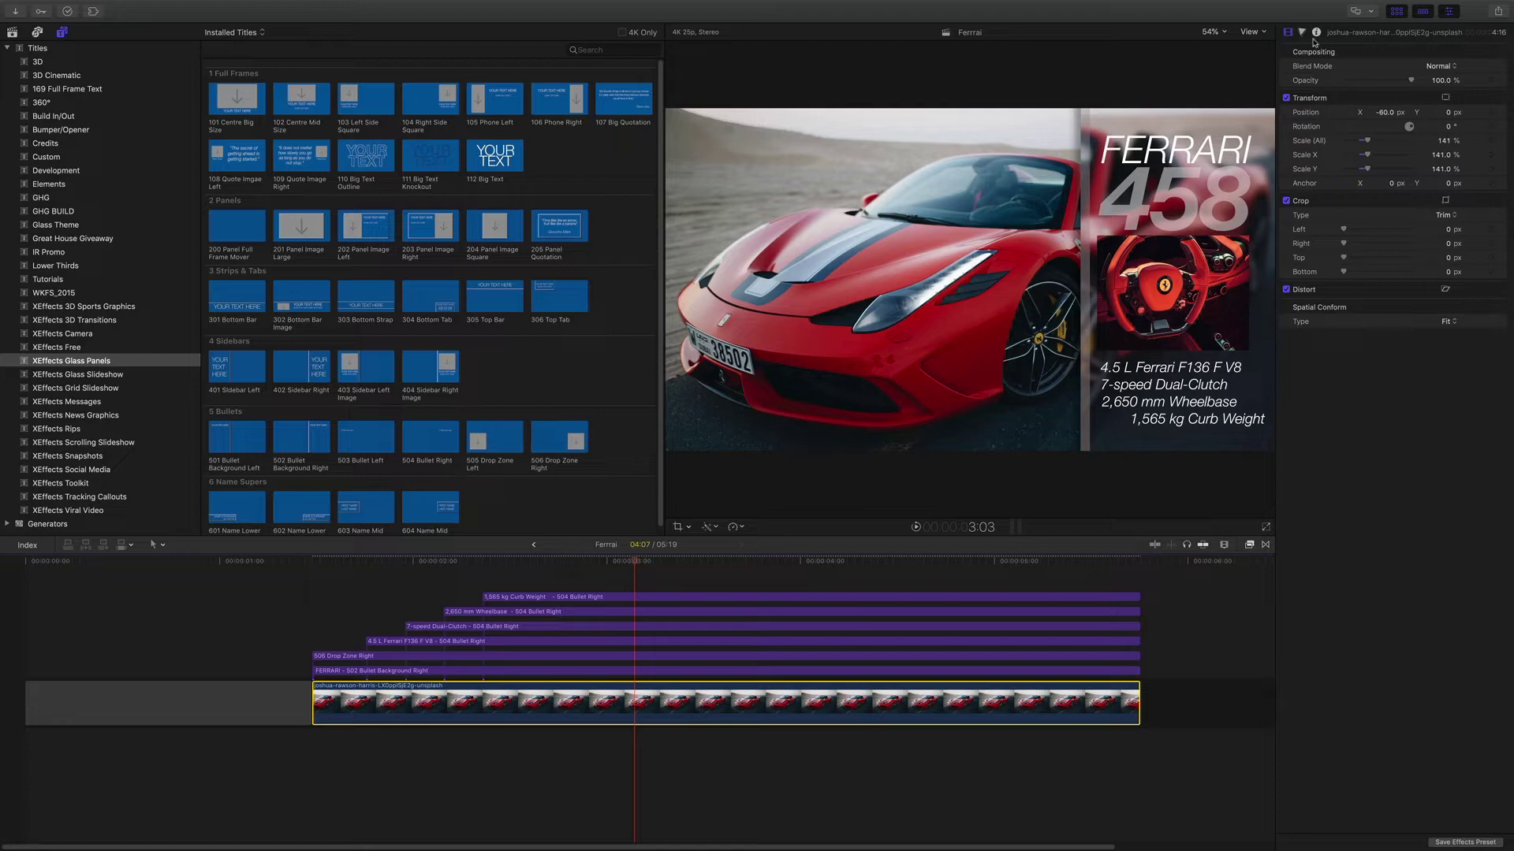
click(1316, 33)
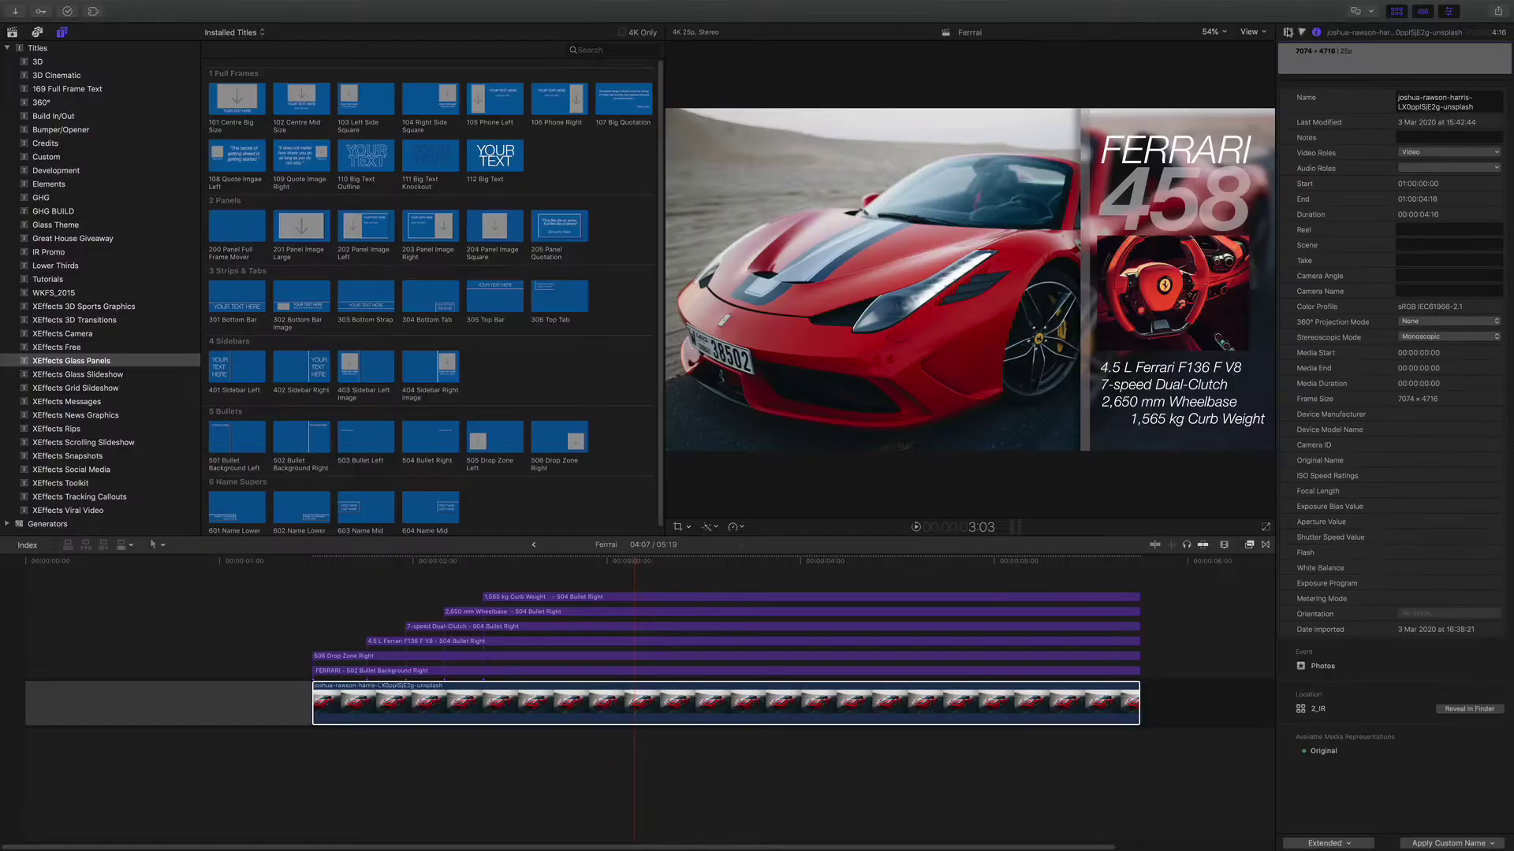
click(1288, 33)
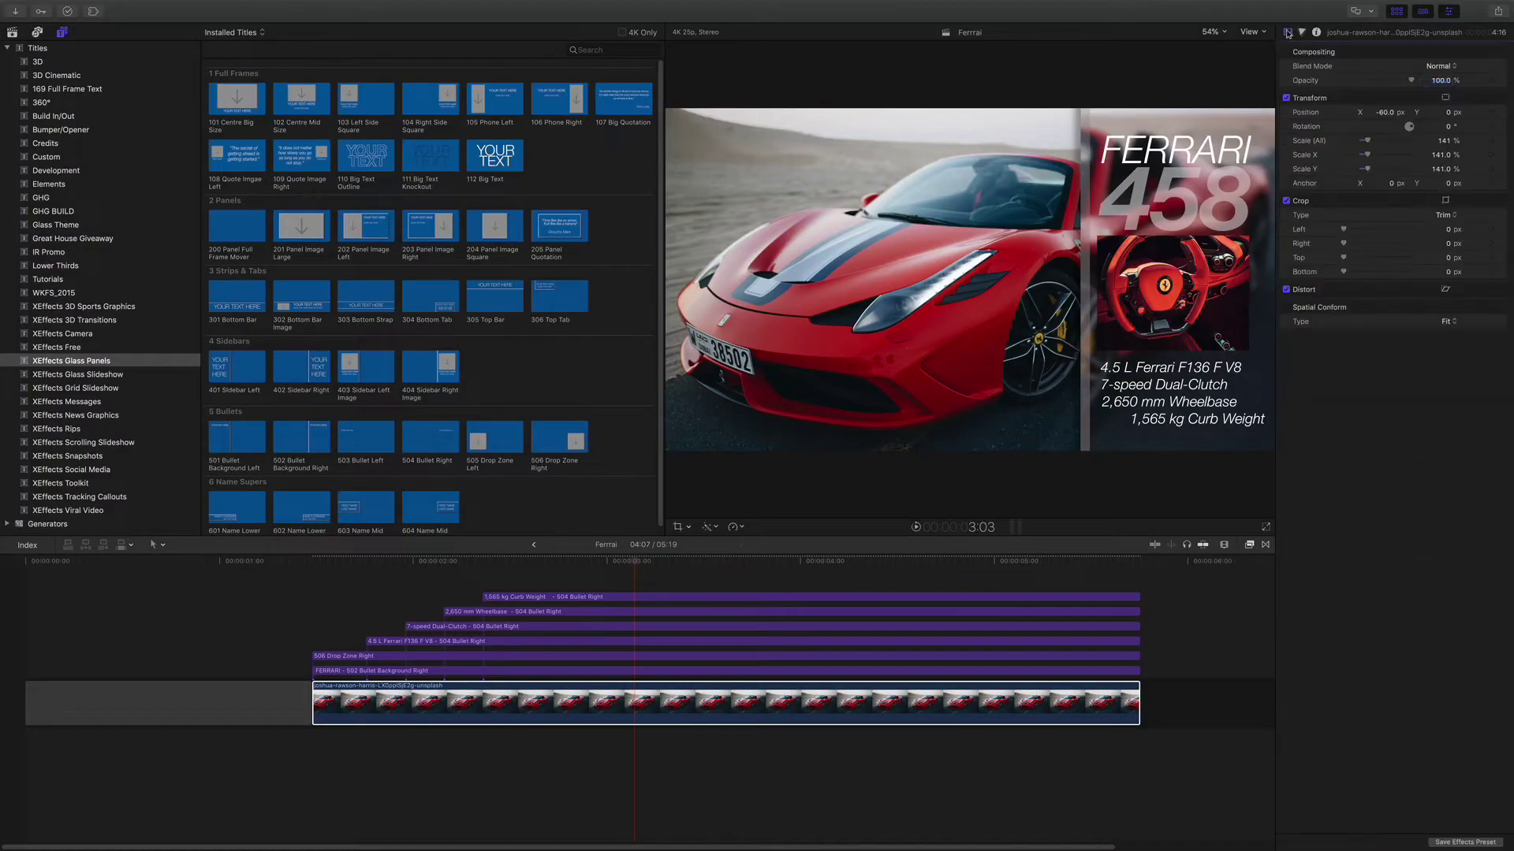
drag(637, 570, 618, 569)
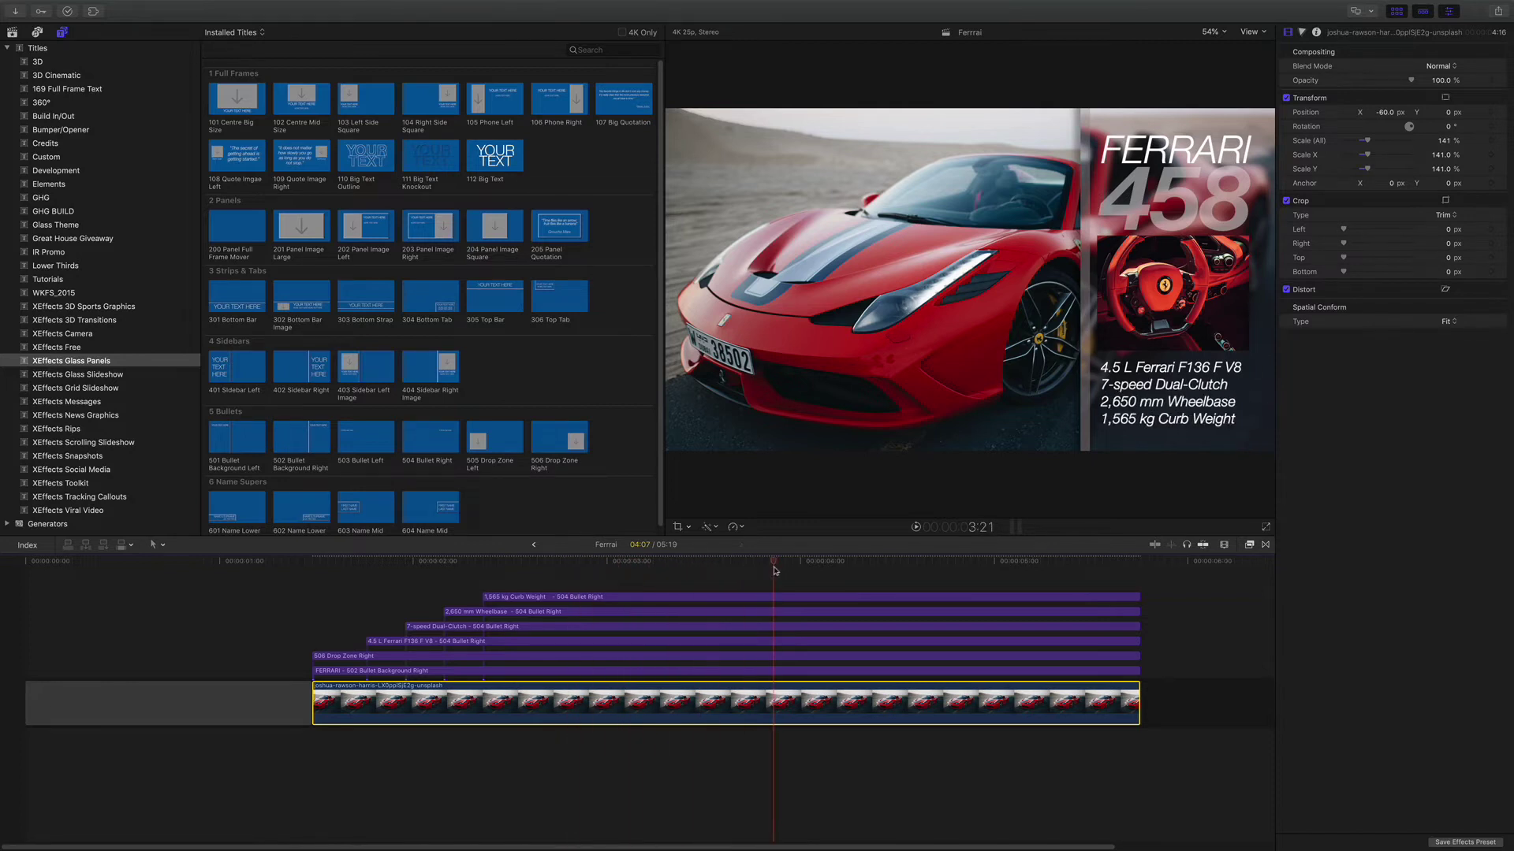
drag(618, 568, 682, 574)
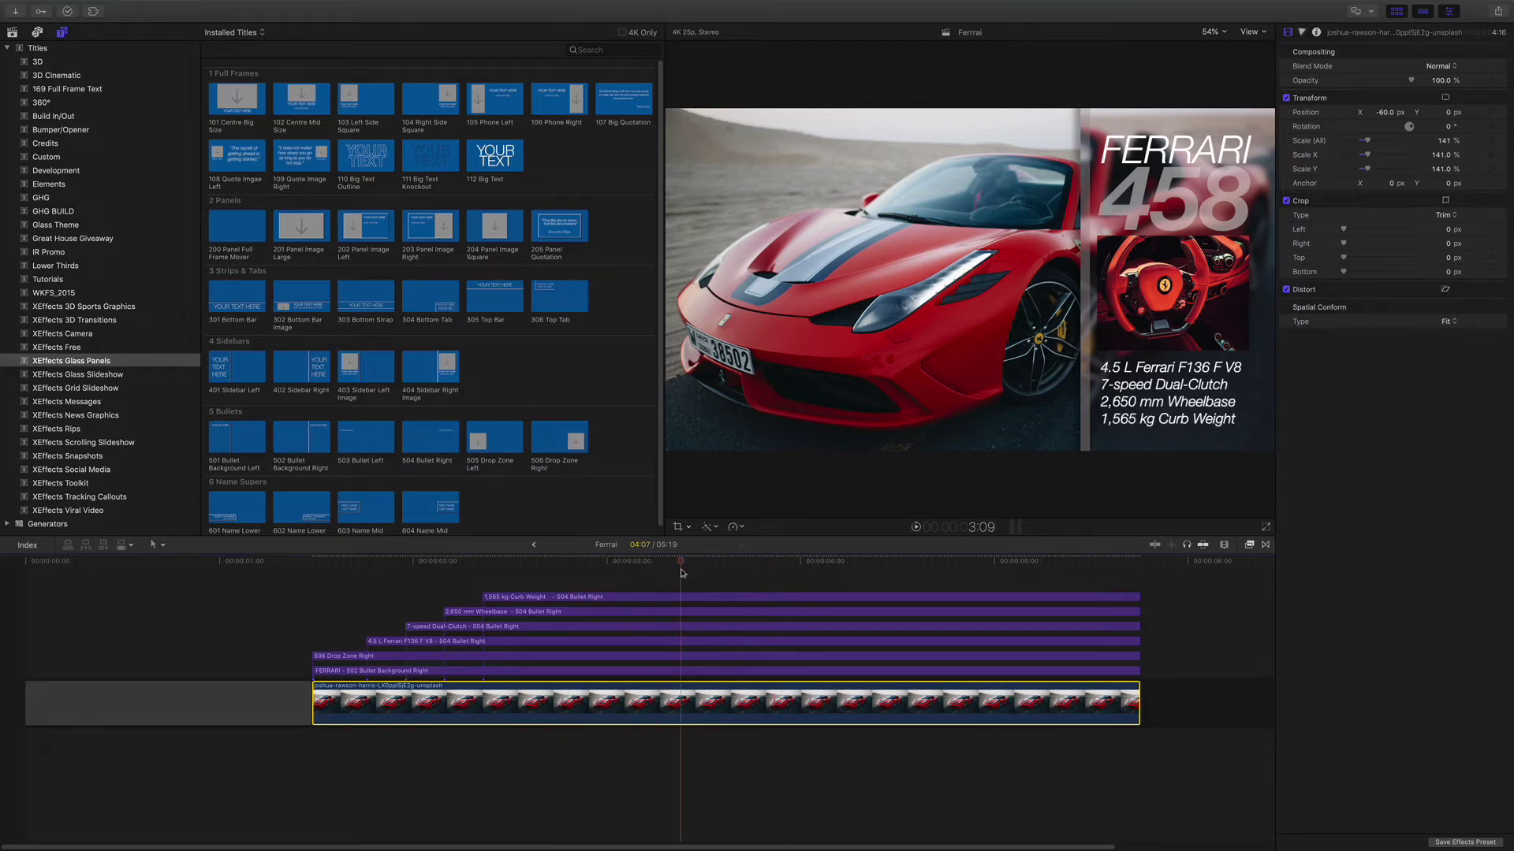
Wrap the car photo in a compound clip named 'Ferrrai Clip' in the Edits event
right_click(683, 701)
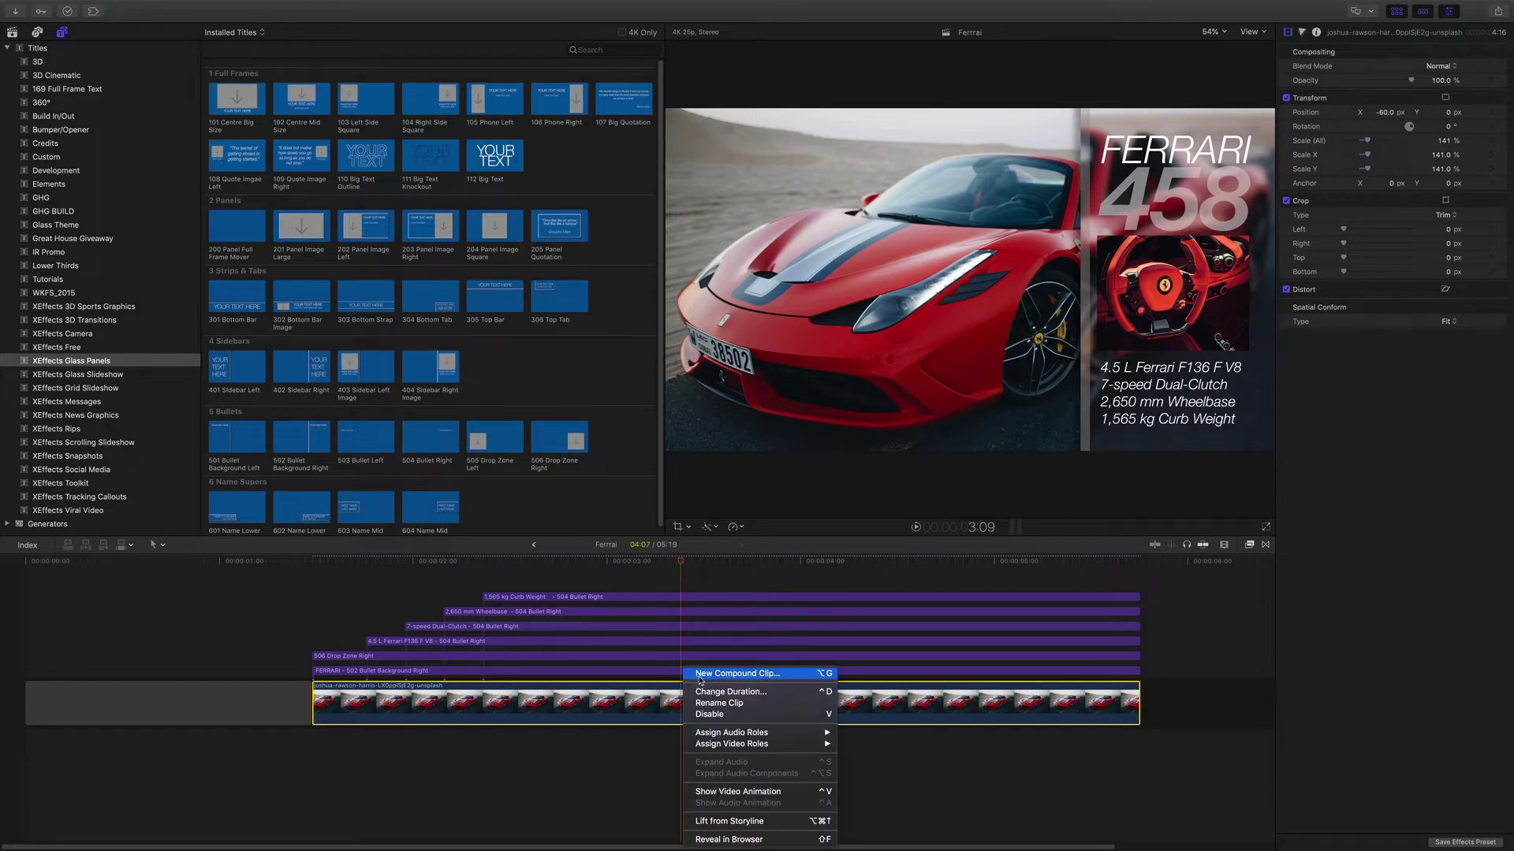
click(700, 676)
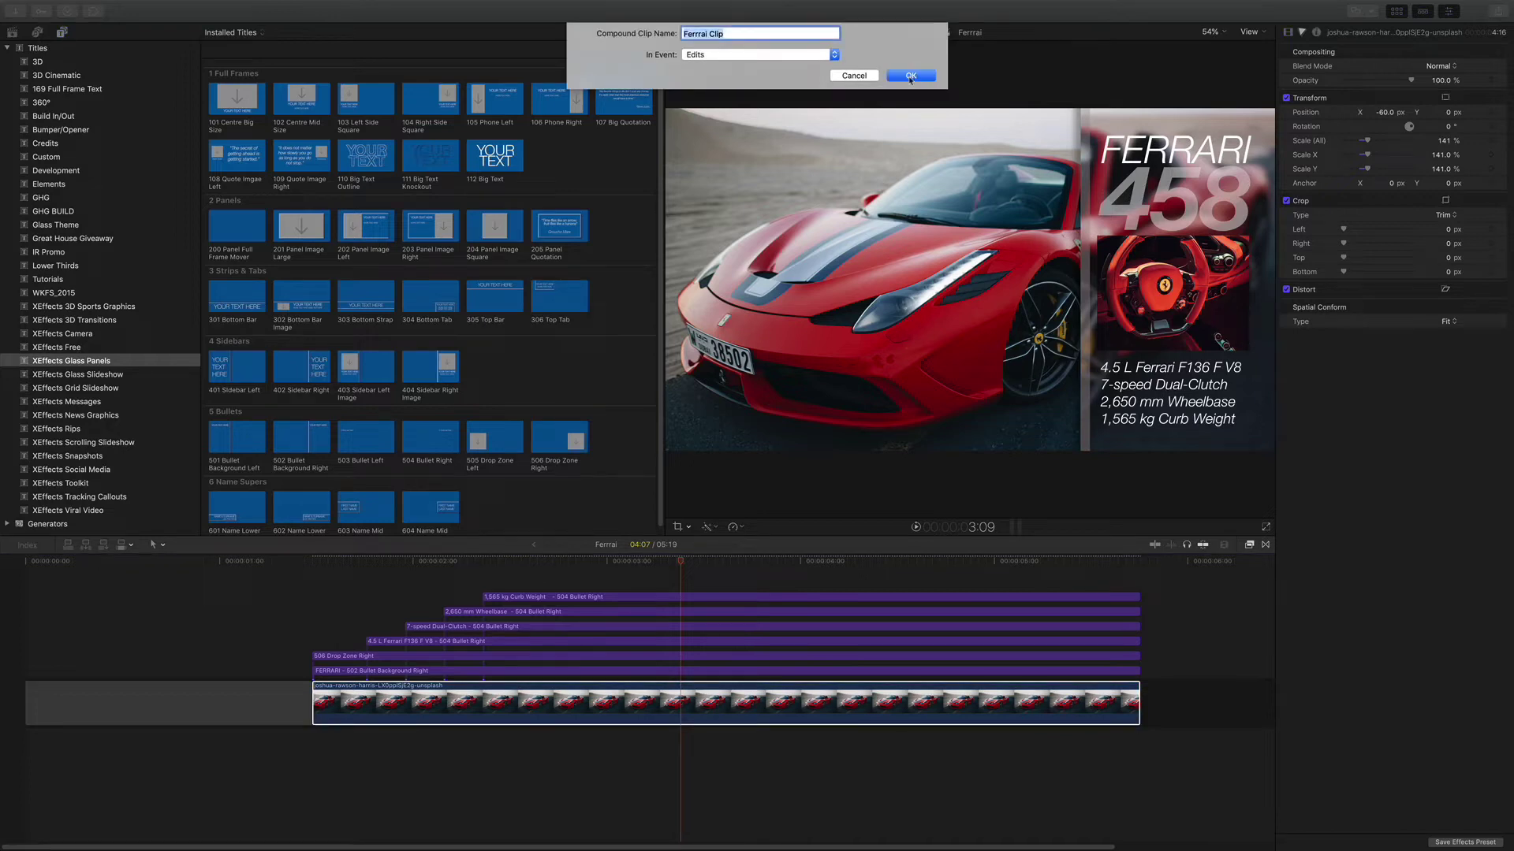
click(910, 77)
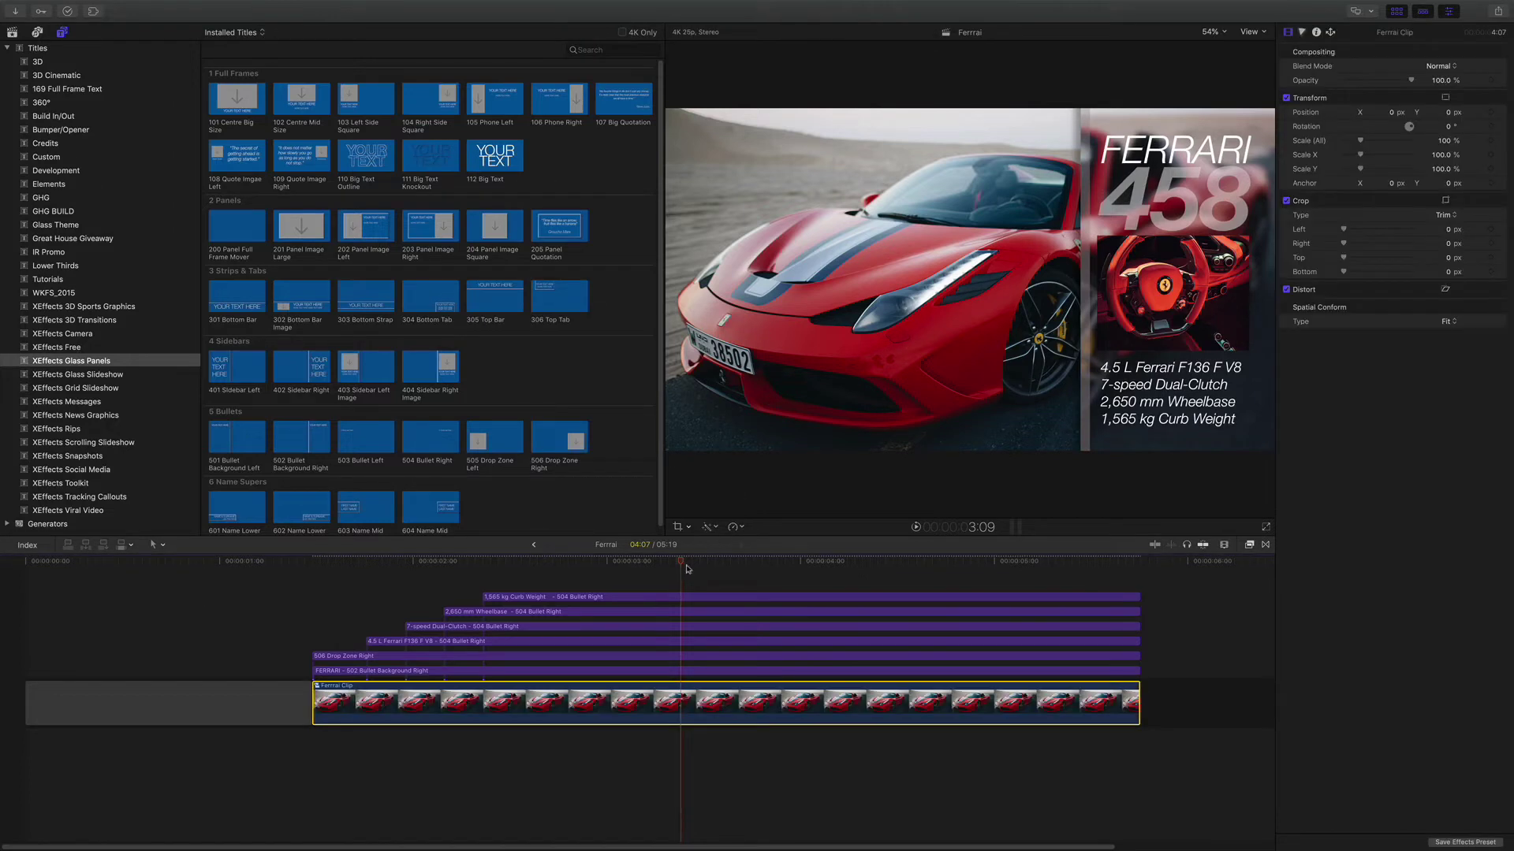
drag(686, 568, 638, 580)
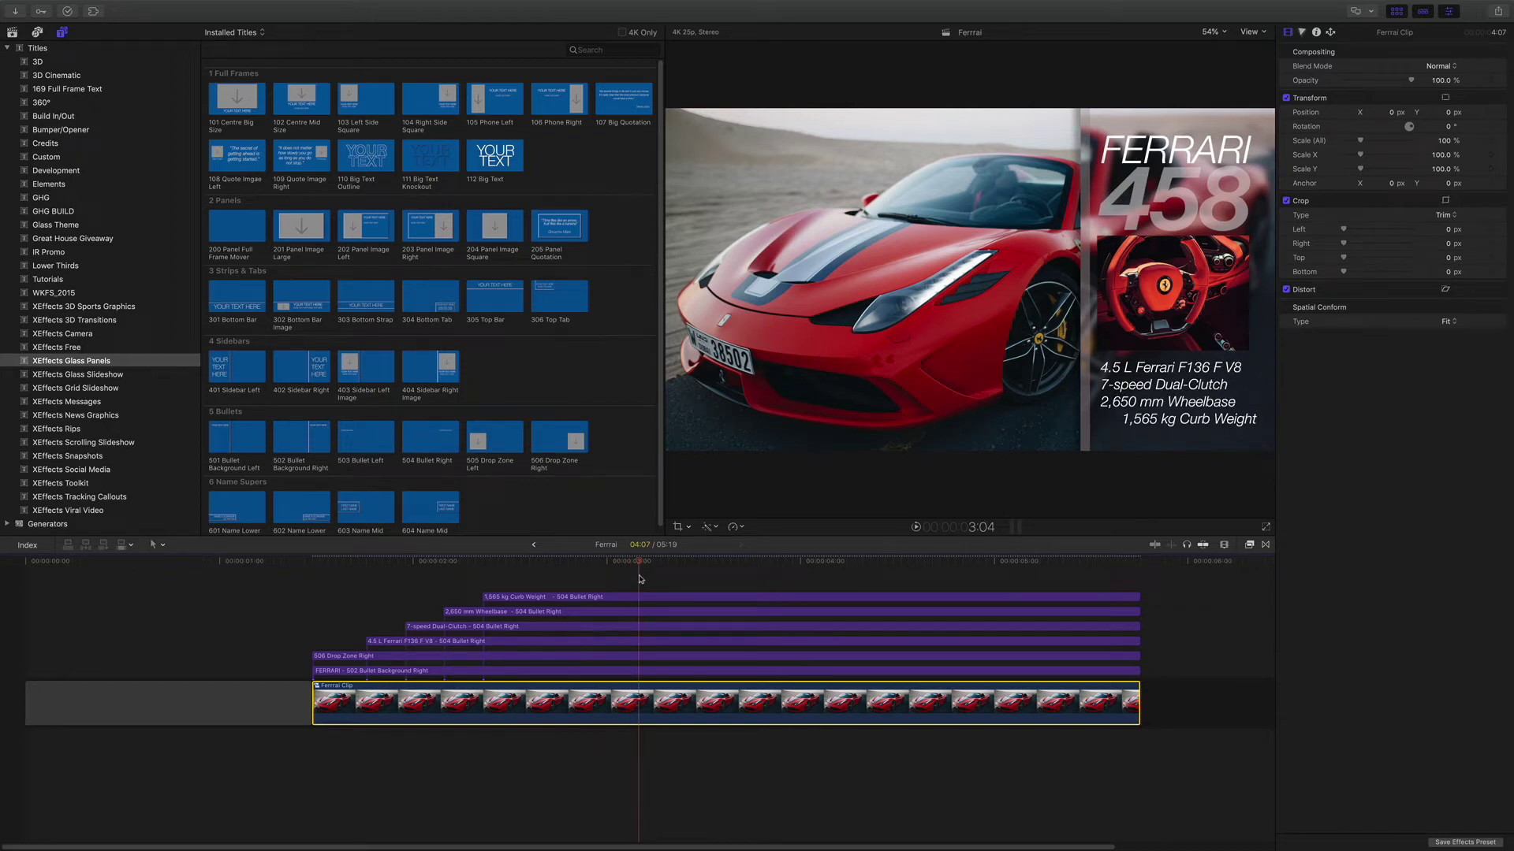
Drop the 909 Zoom Up Down effect onto the Ferrrai Clip and play it back
key(super+5)
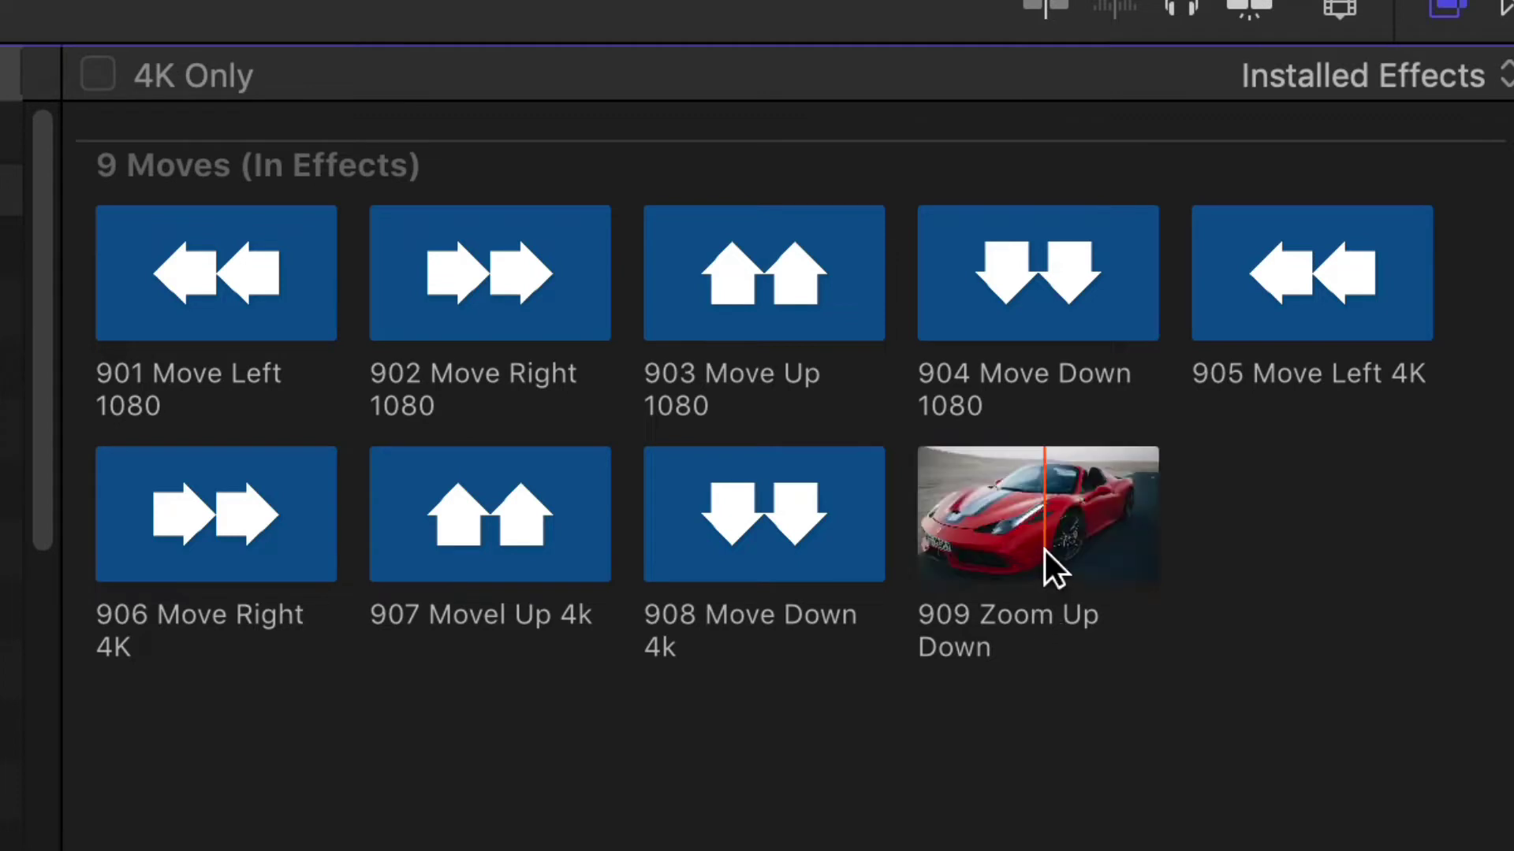
drag(1043, 561, 637, 693)
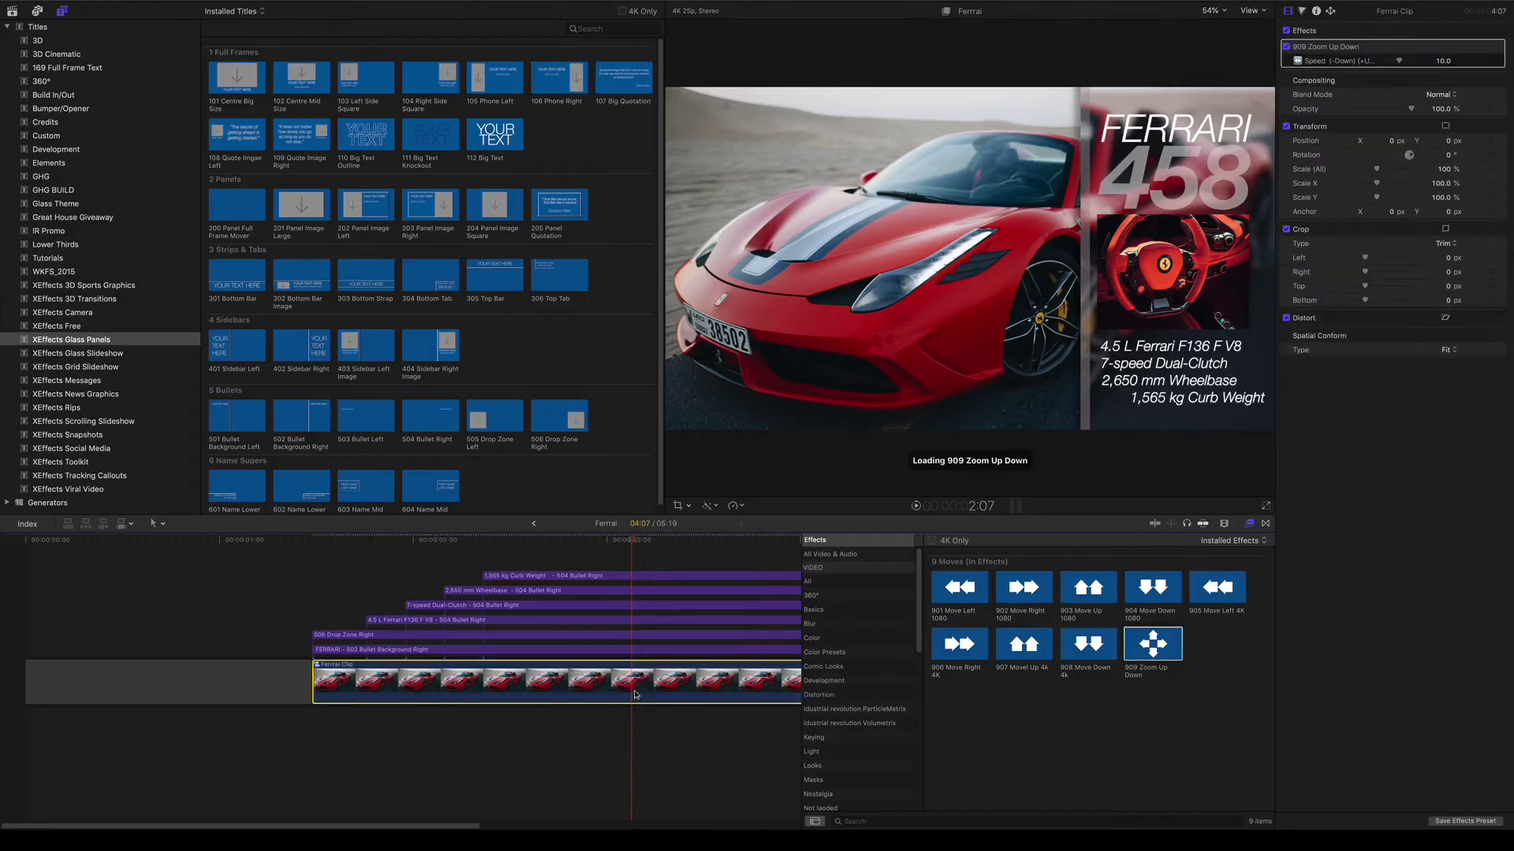
key(super+5)
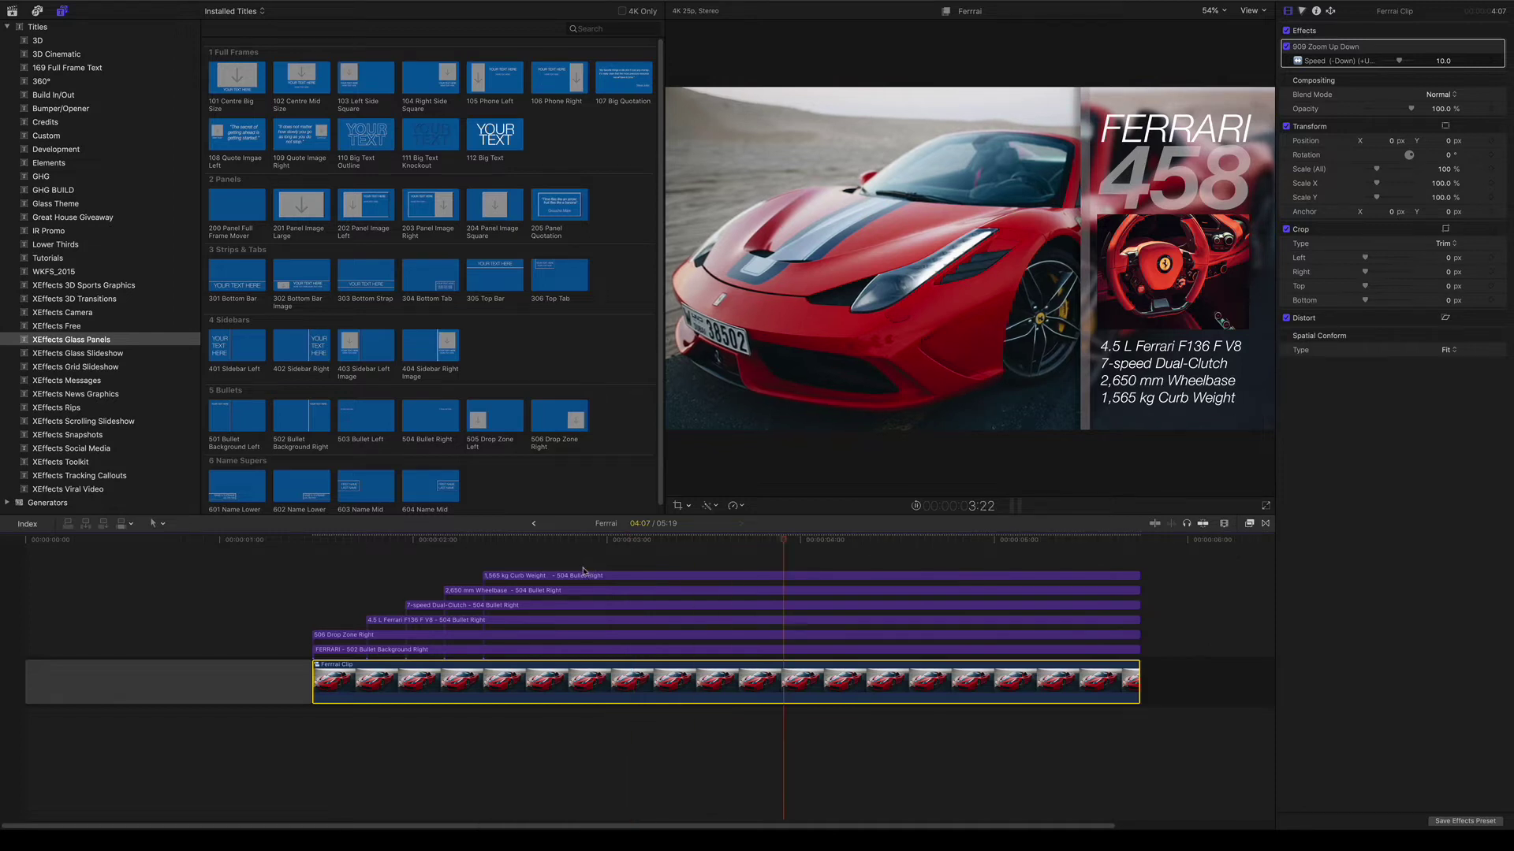
click(328, 542)
key(space)
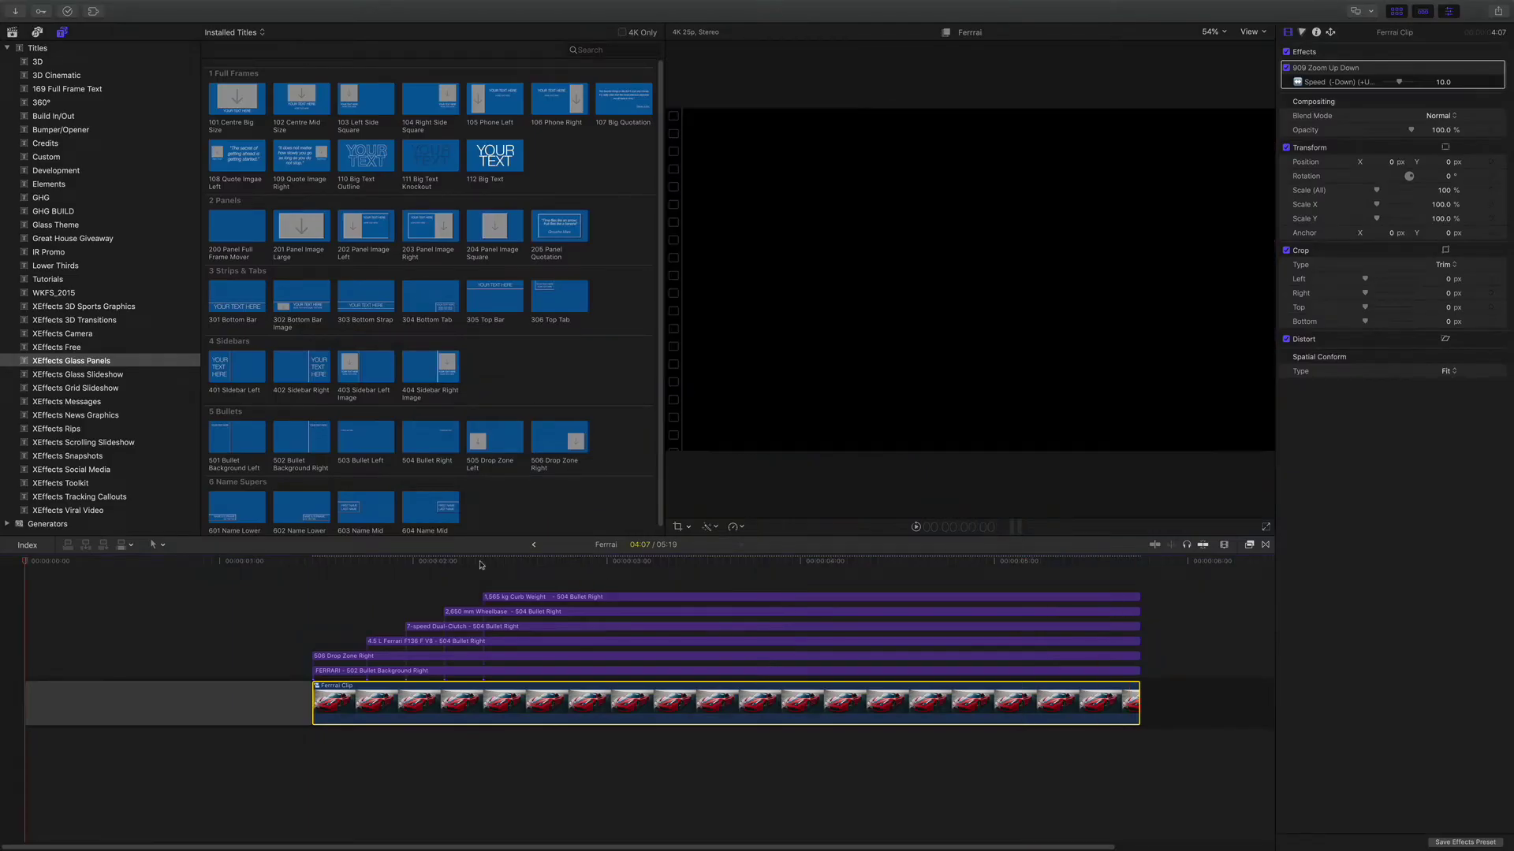
Set the 909 Zoom Up Down speed on the Ferrrai Clip to 15.0
click(344, 562)
key(space)
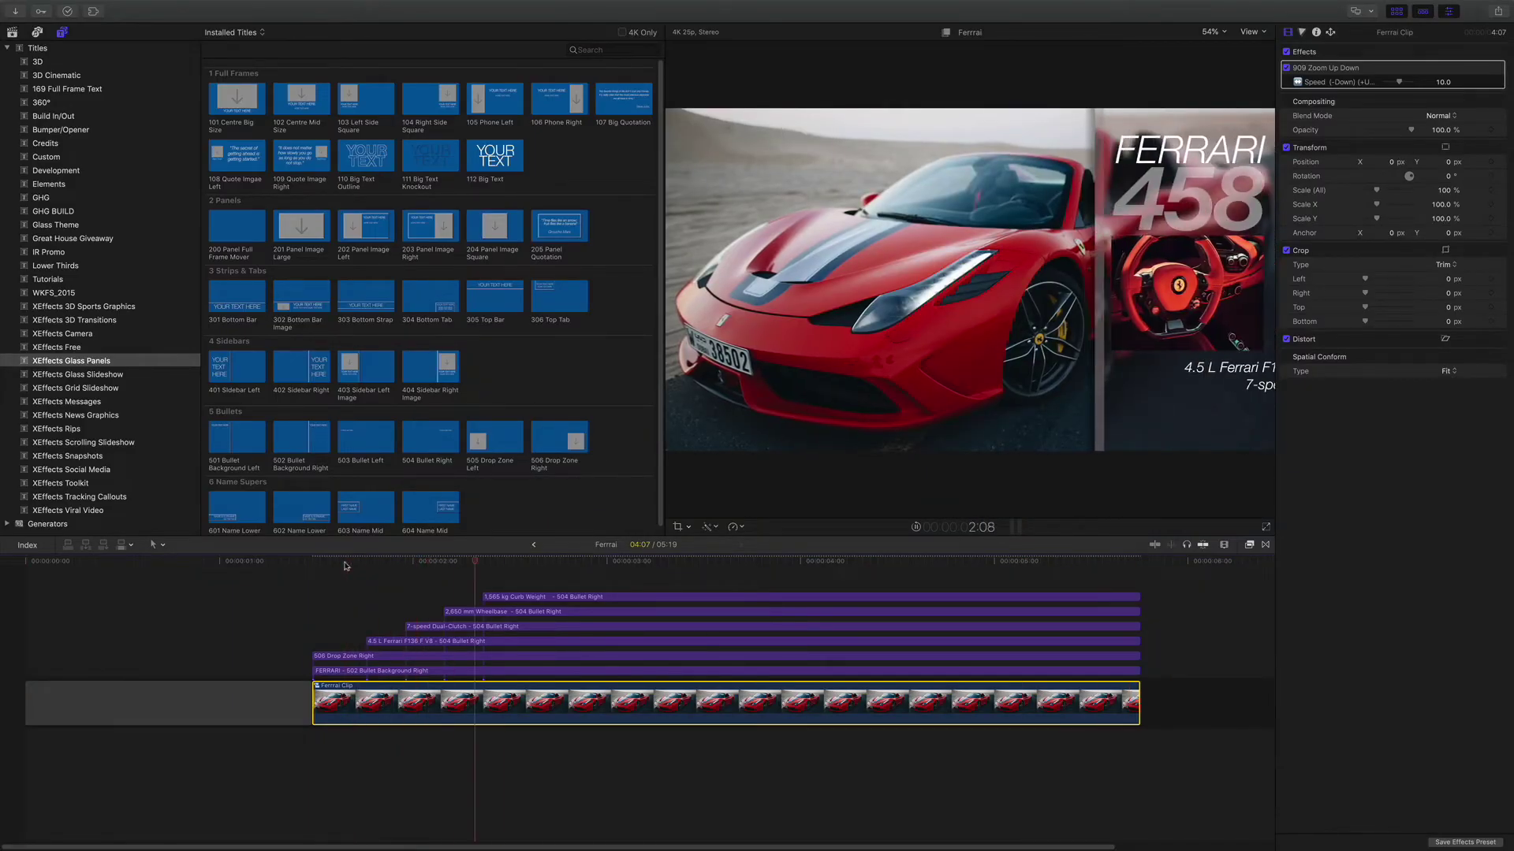
click(1441, 82)
text(15)
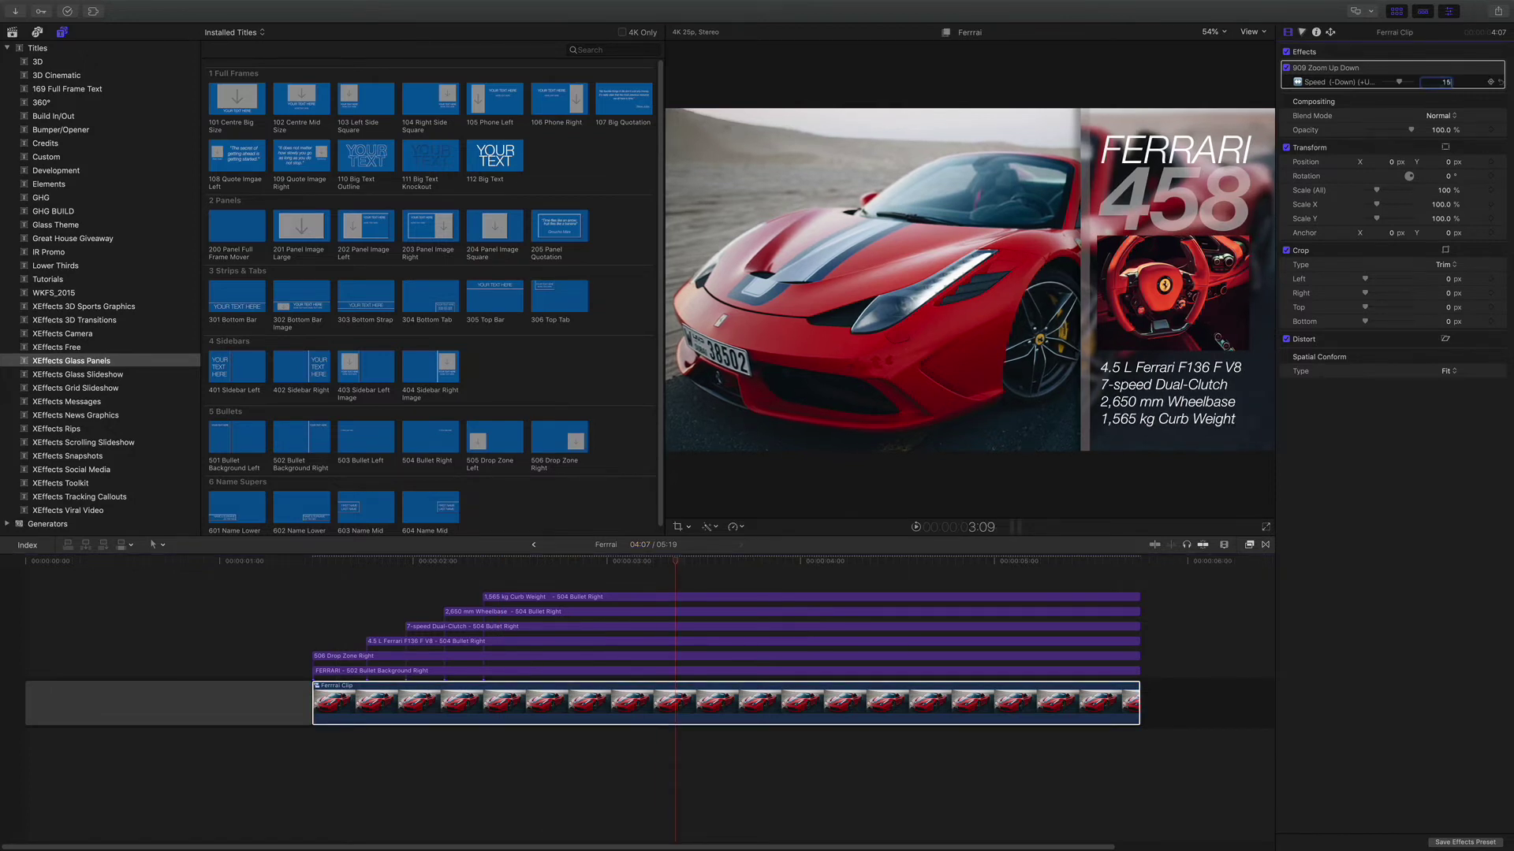
key(Return)
Scrub and replay the title build to review the faster zoom
click(339, 561)
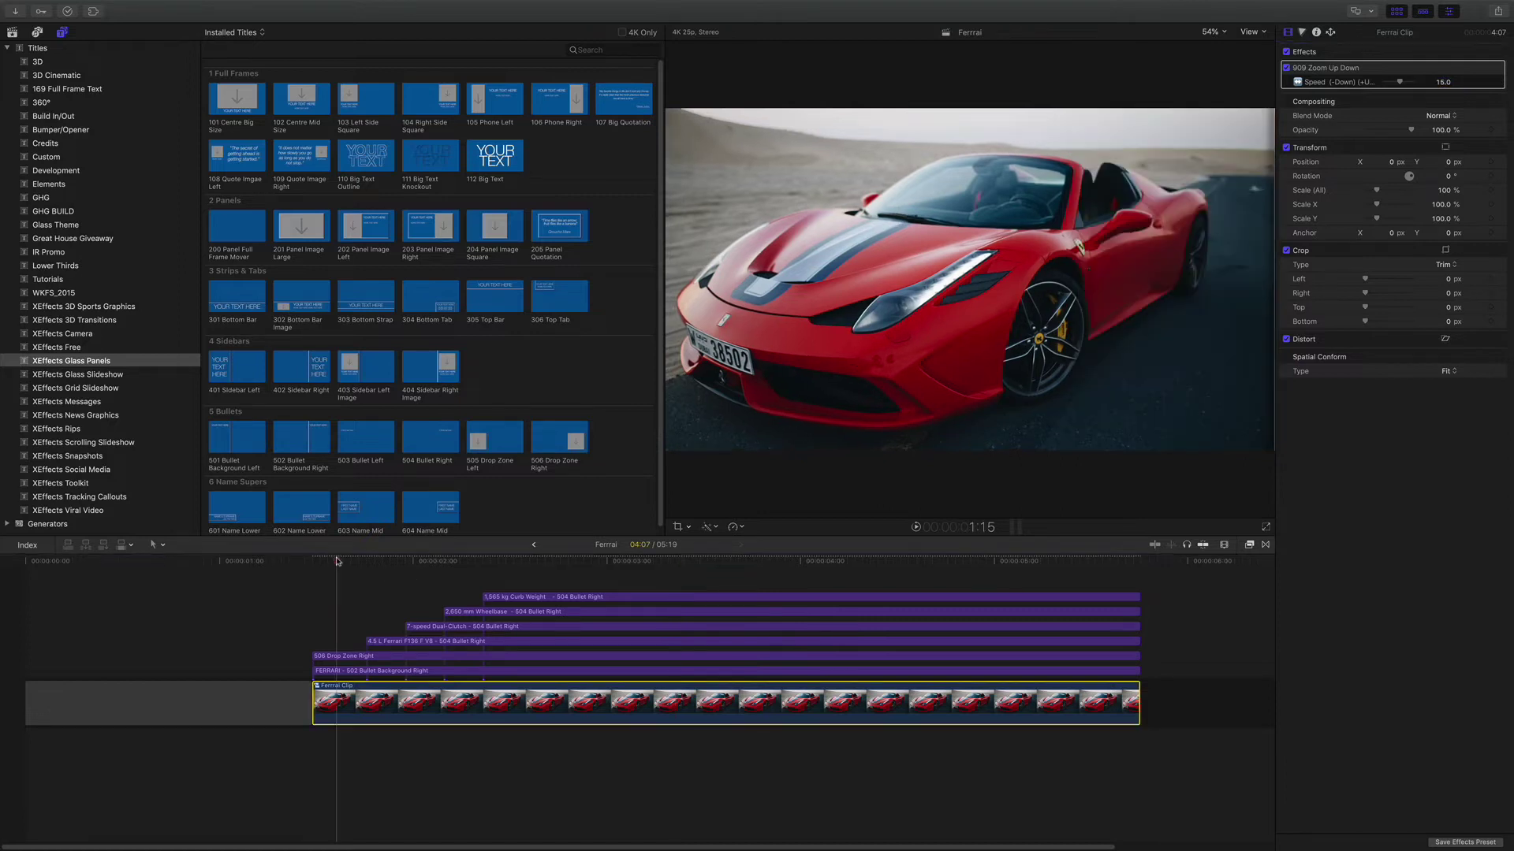
key(space)
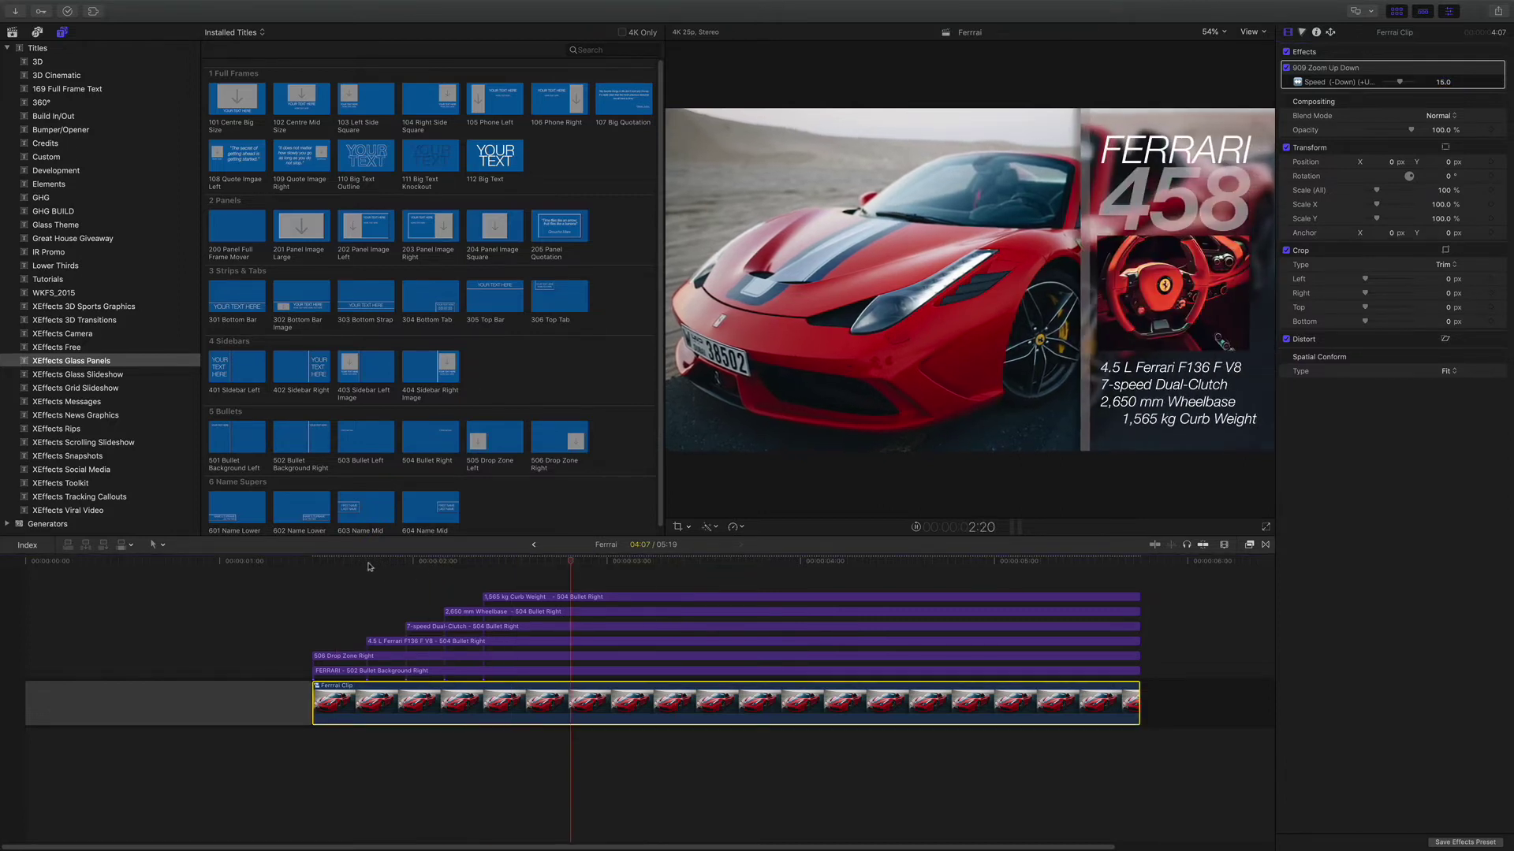
drag(719, 565, 565, 569)
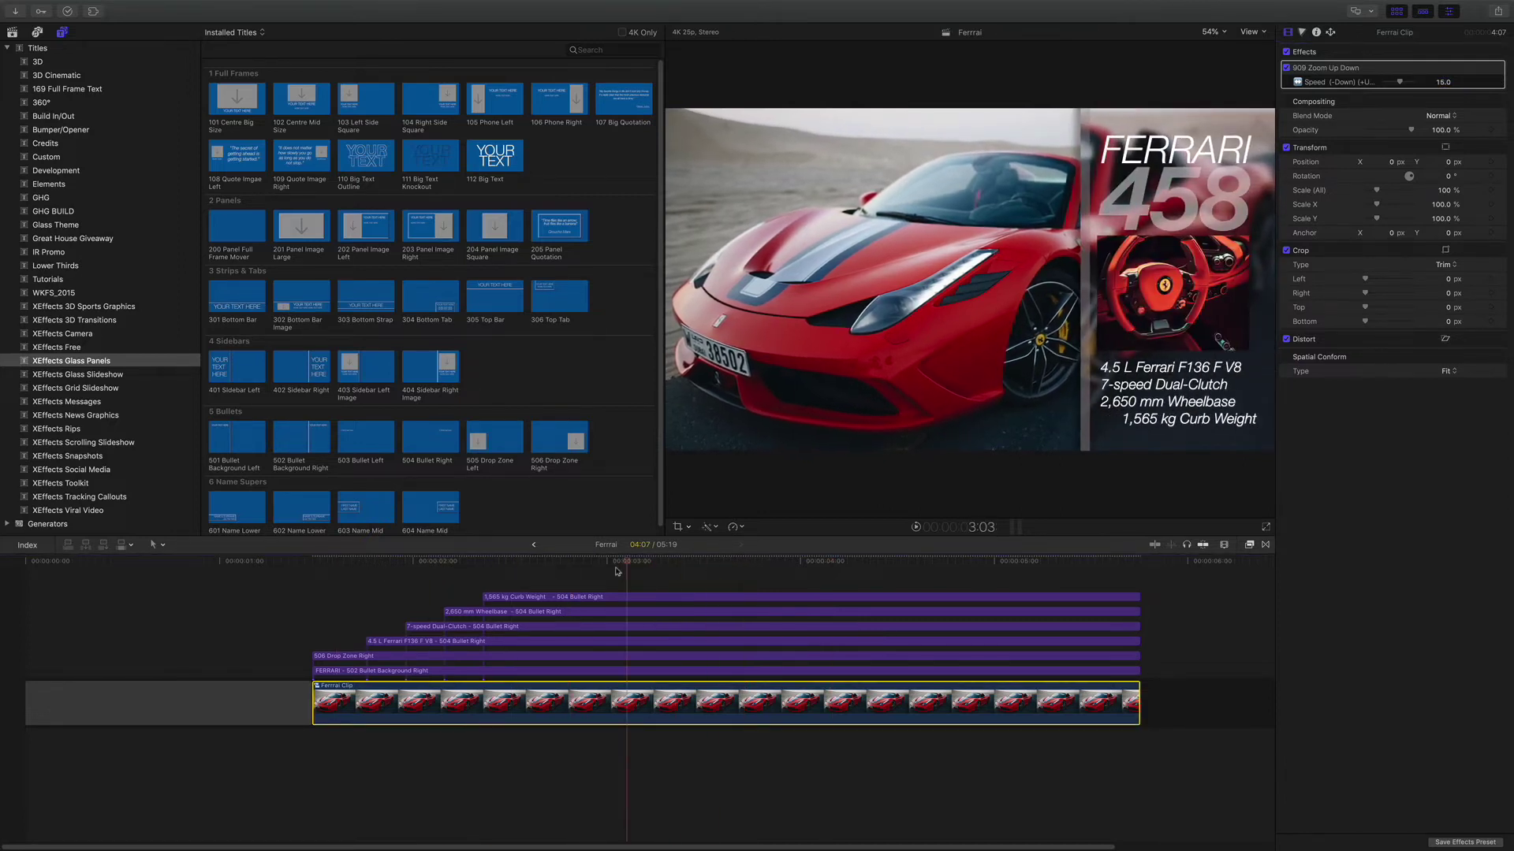
mouse_move(1443, 83)
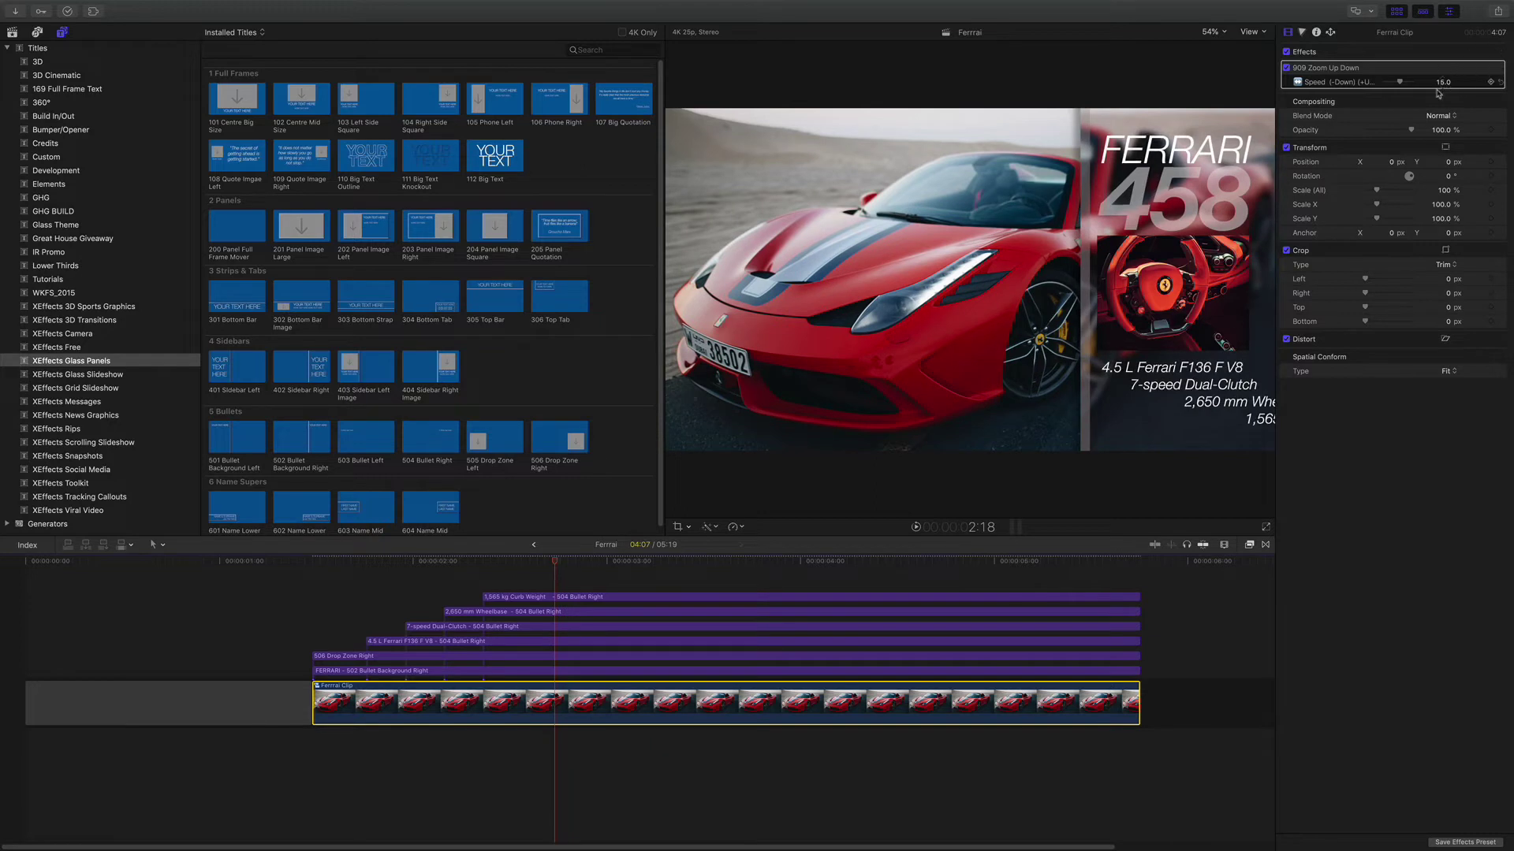
drag(507, 563, 671, 587)
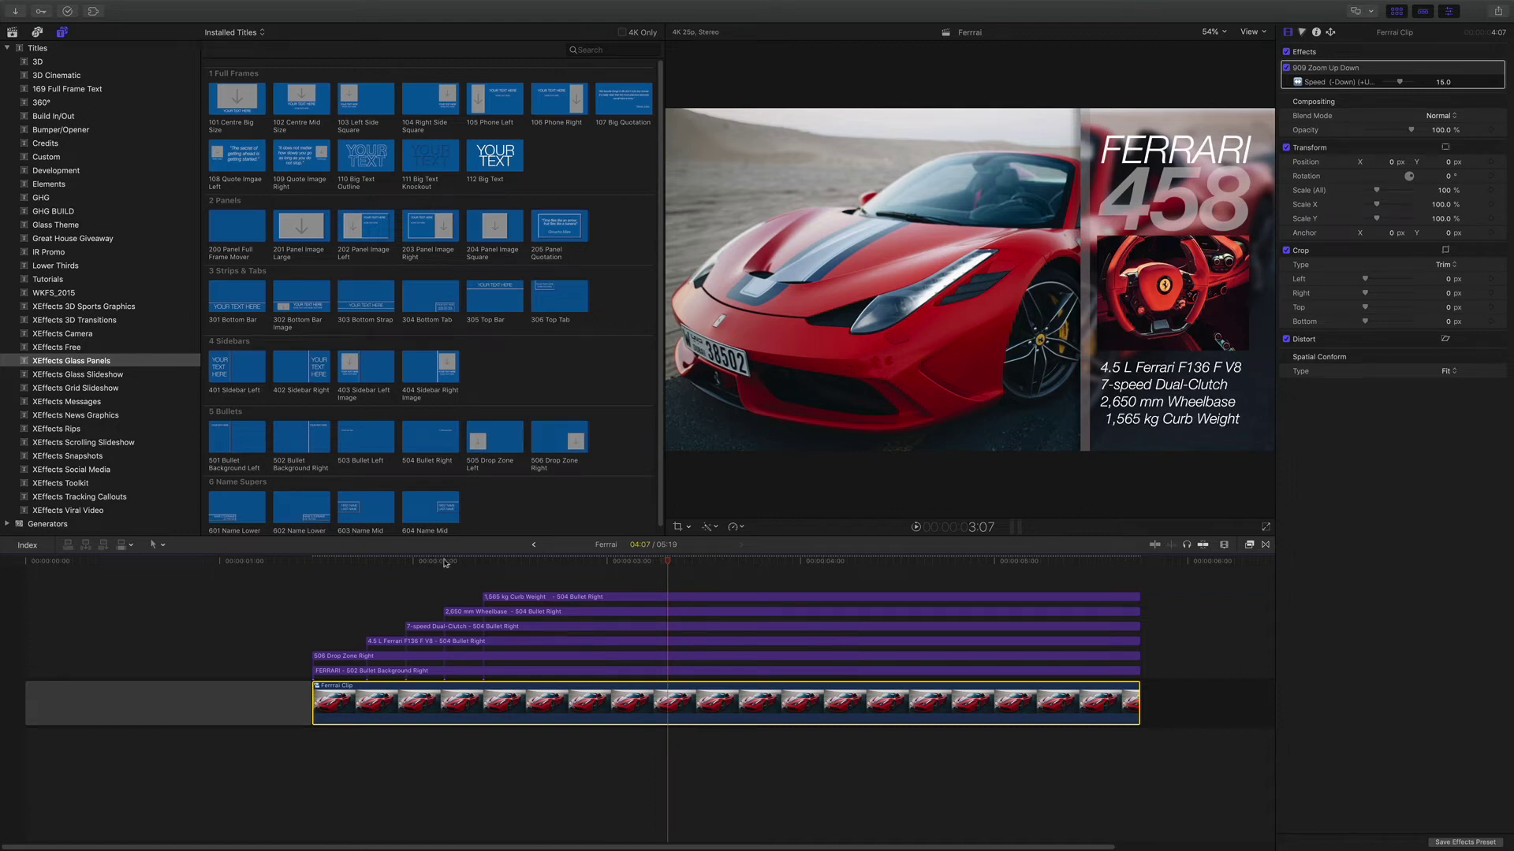
drag(446, 562, 362, 565)
key(space)
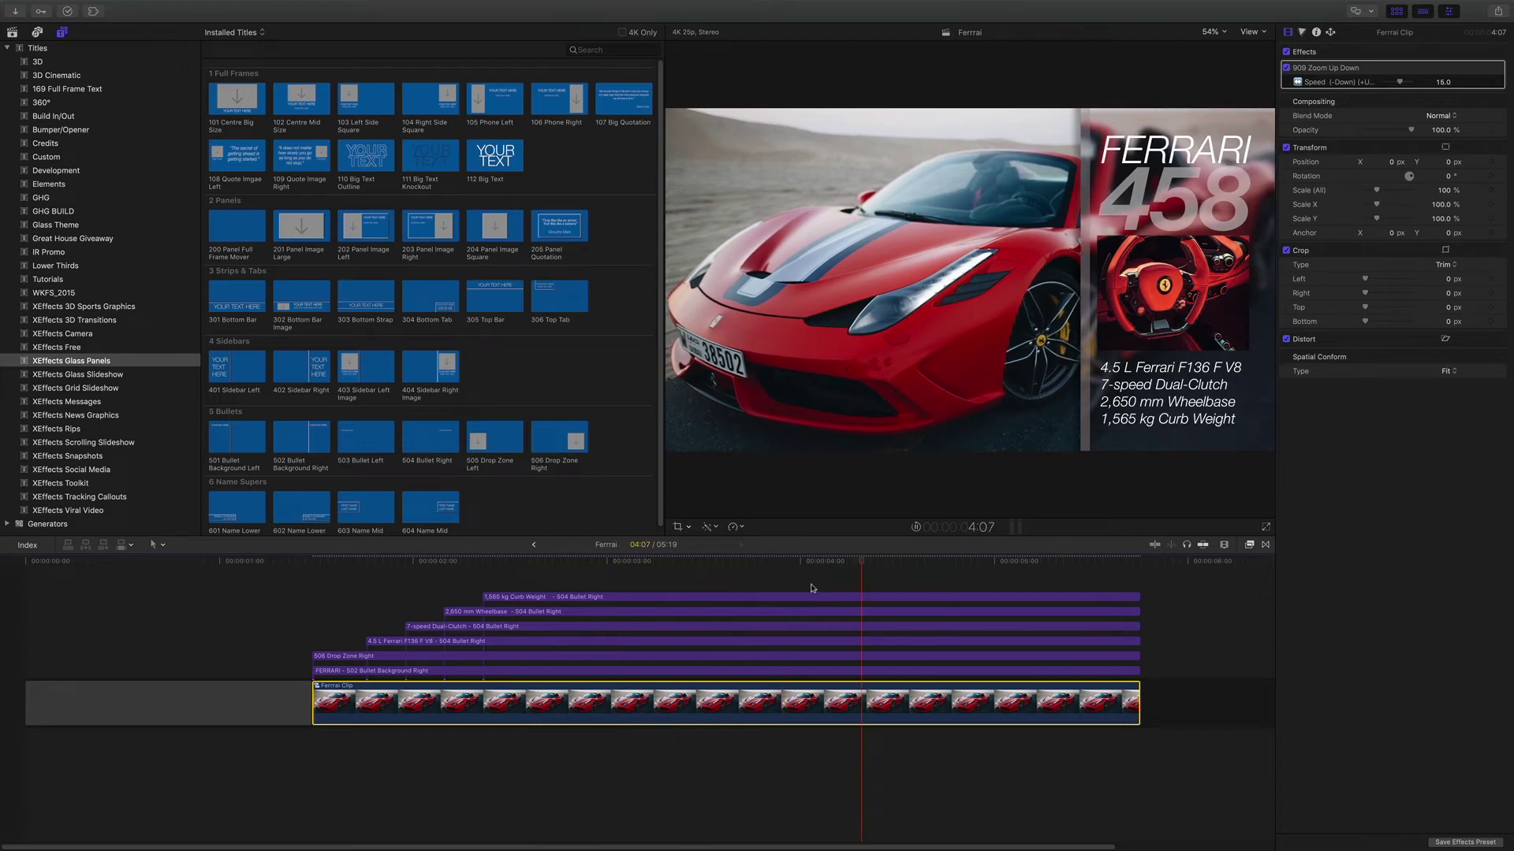
click(380, 582)
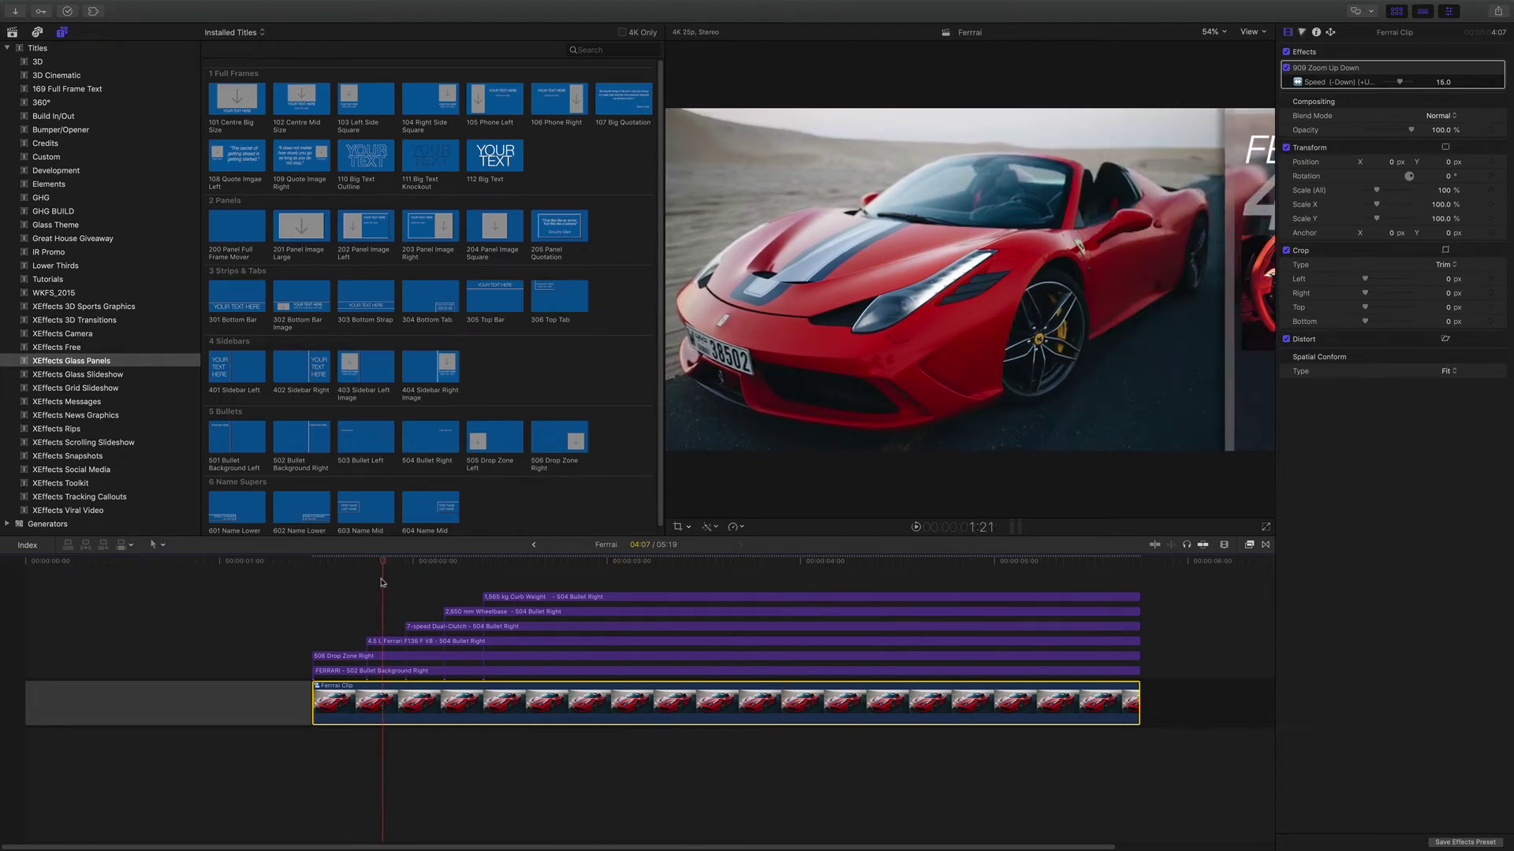
drag(381, 582, 379, 583)
key(space)
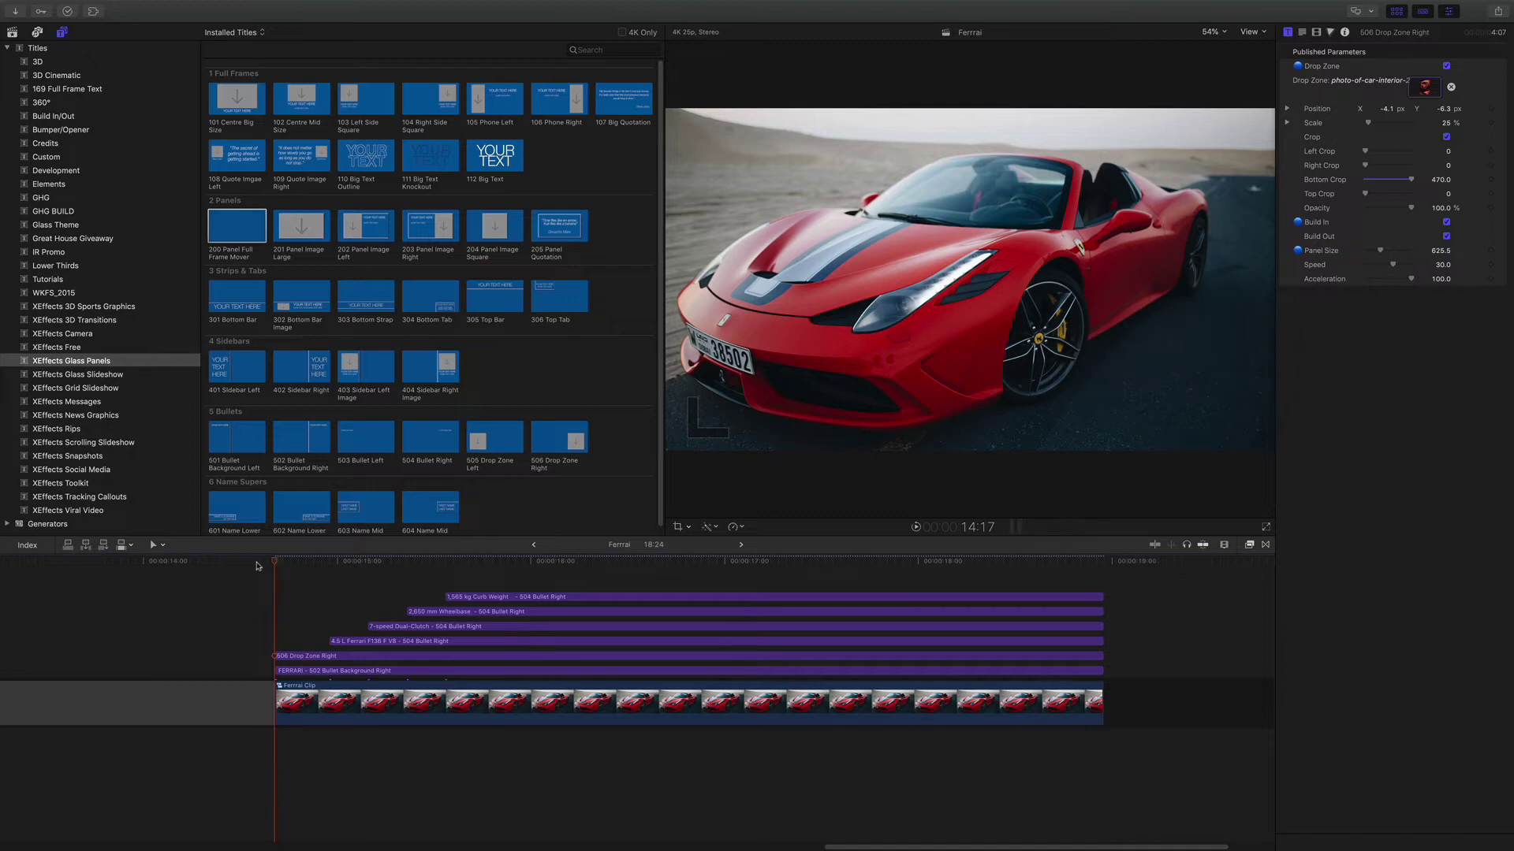
key(space)
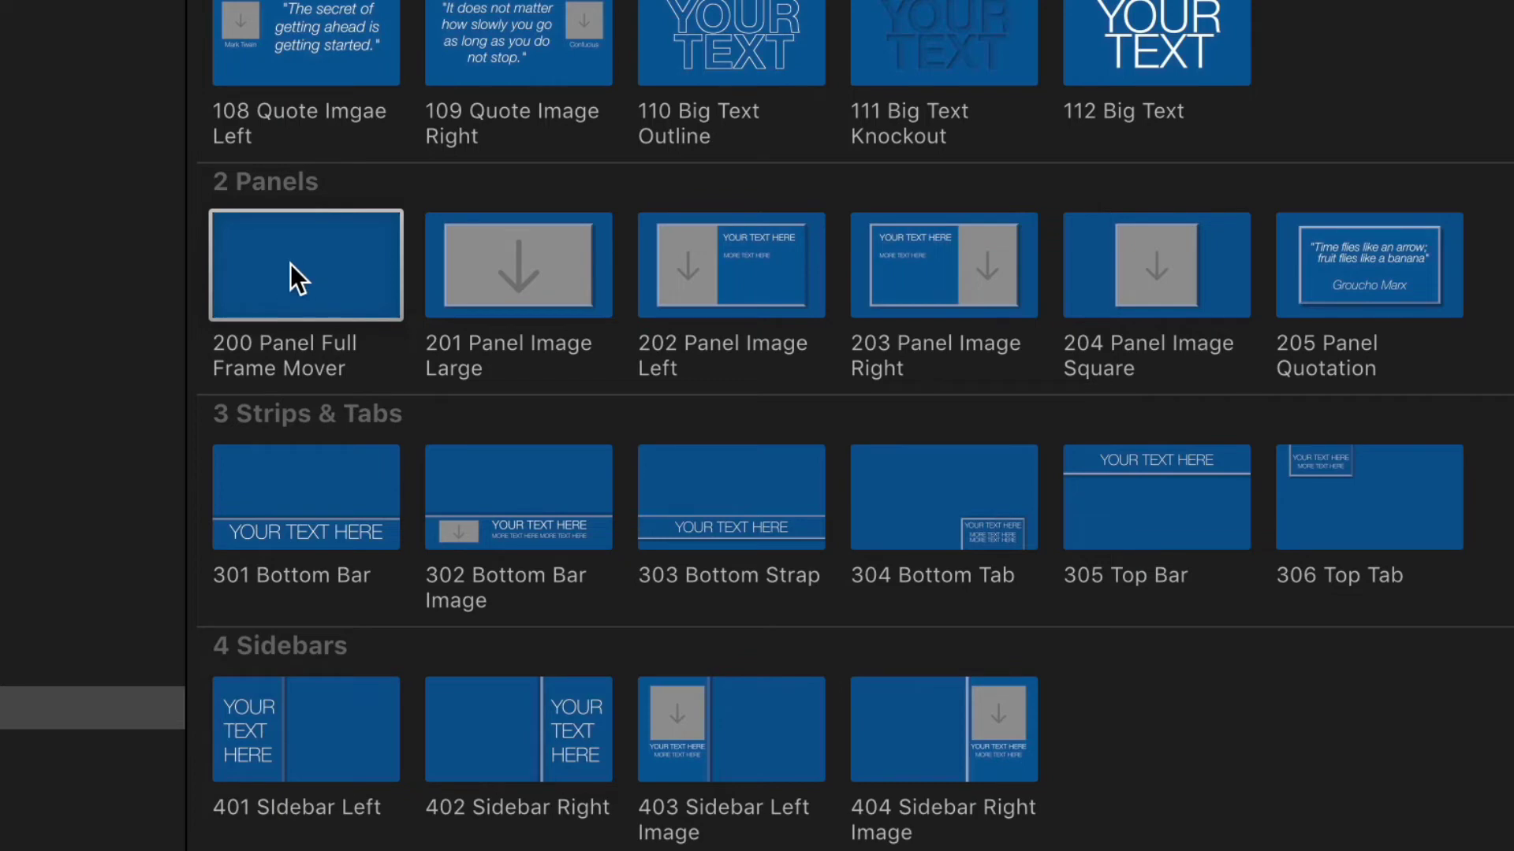
Stack the 200 Panel Full Frame Mover title above the Ferrrai Clip, stretched to span it, and preview
drag(290, 264, 298, 682)
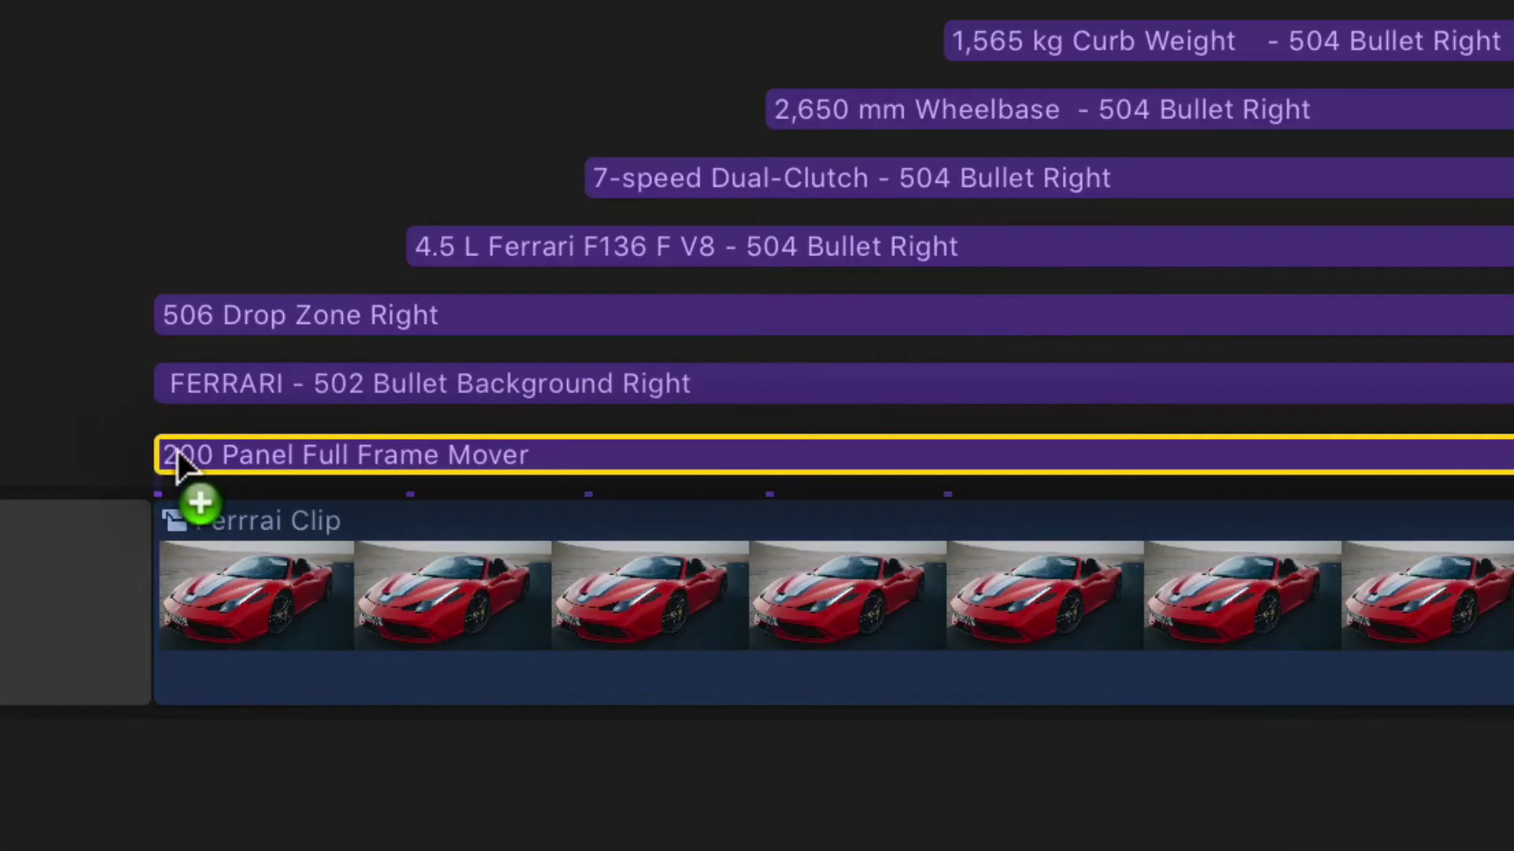
drag(164, 458, 166, 459)
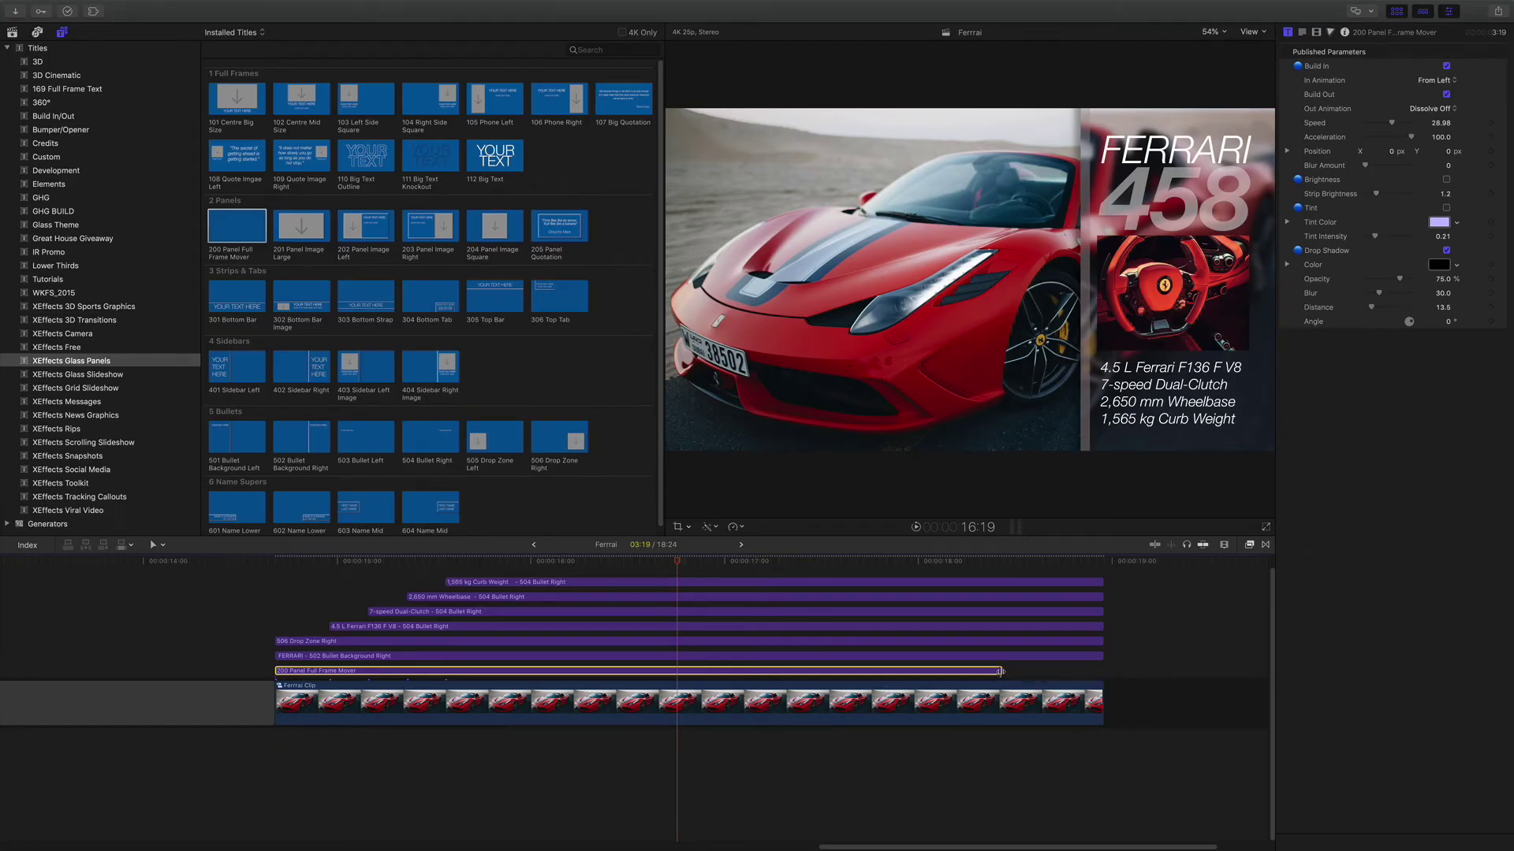
drag(1000, 671, 1093, 671)
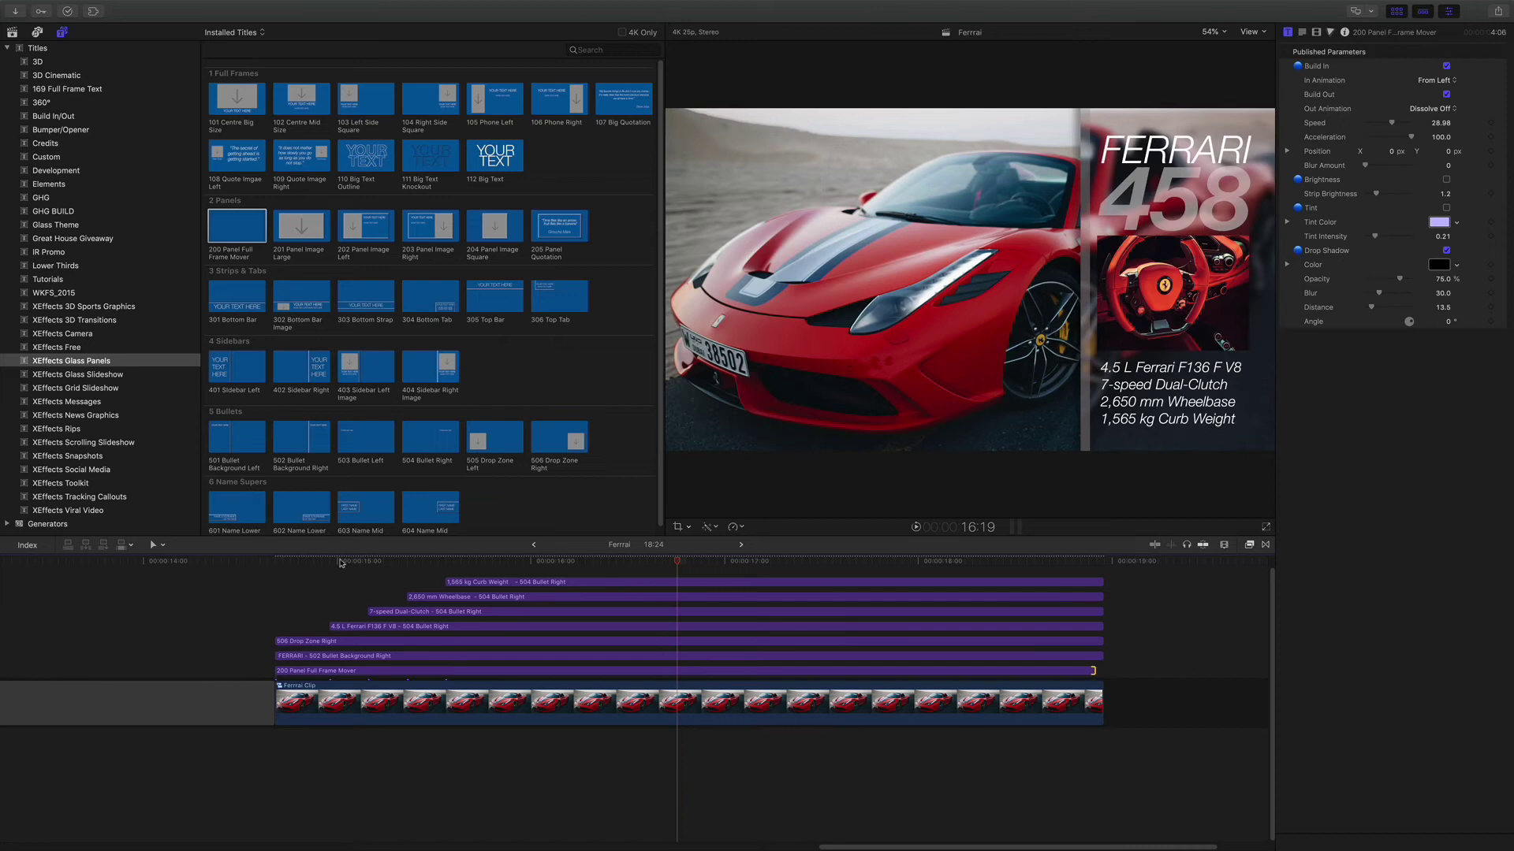
drag(341, 563, 277, 564)
key(space)
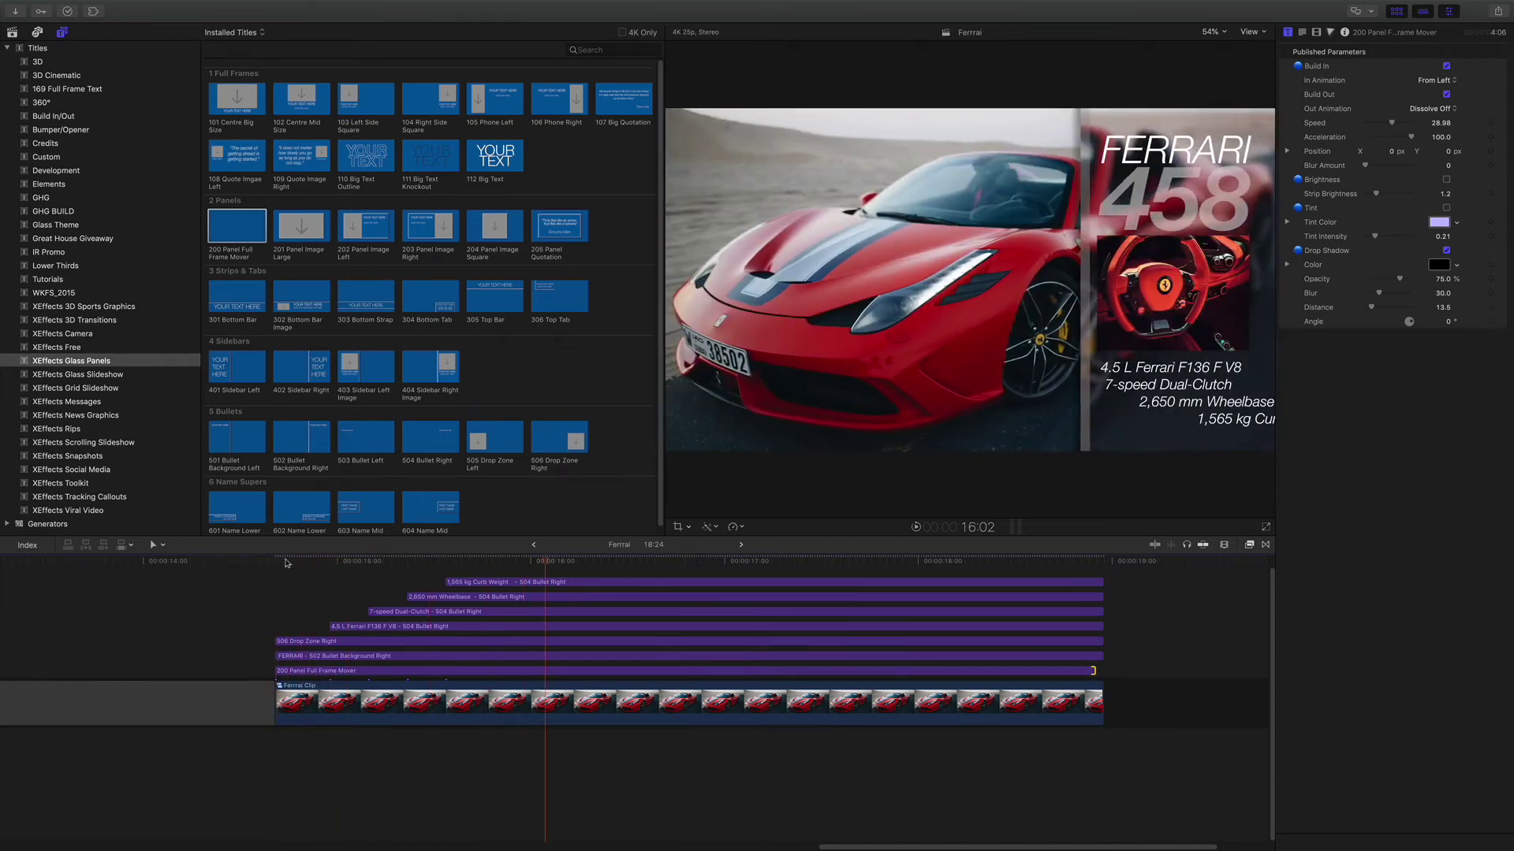
click(285, 562)
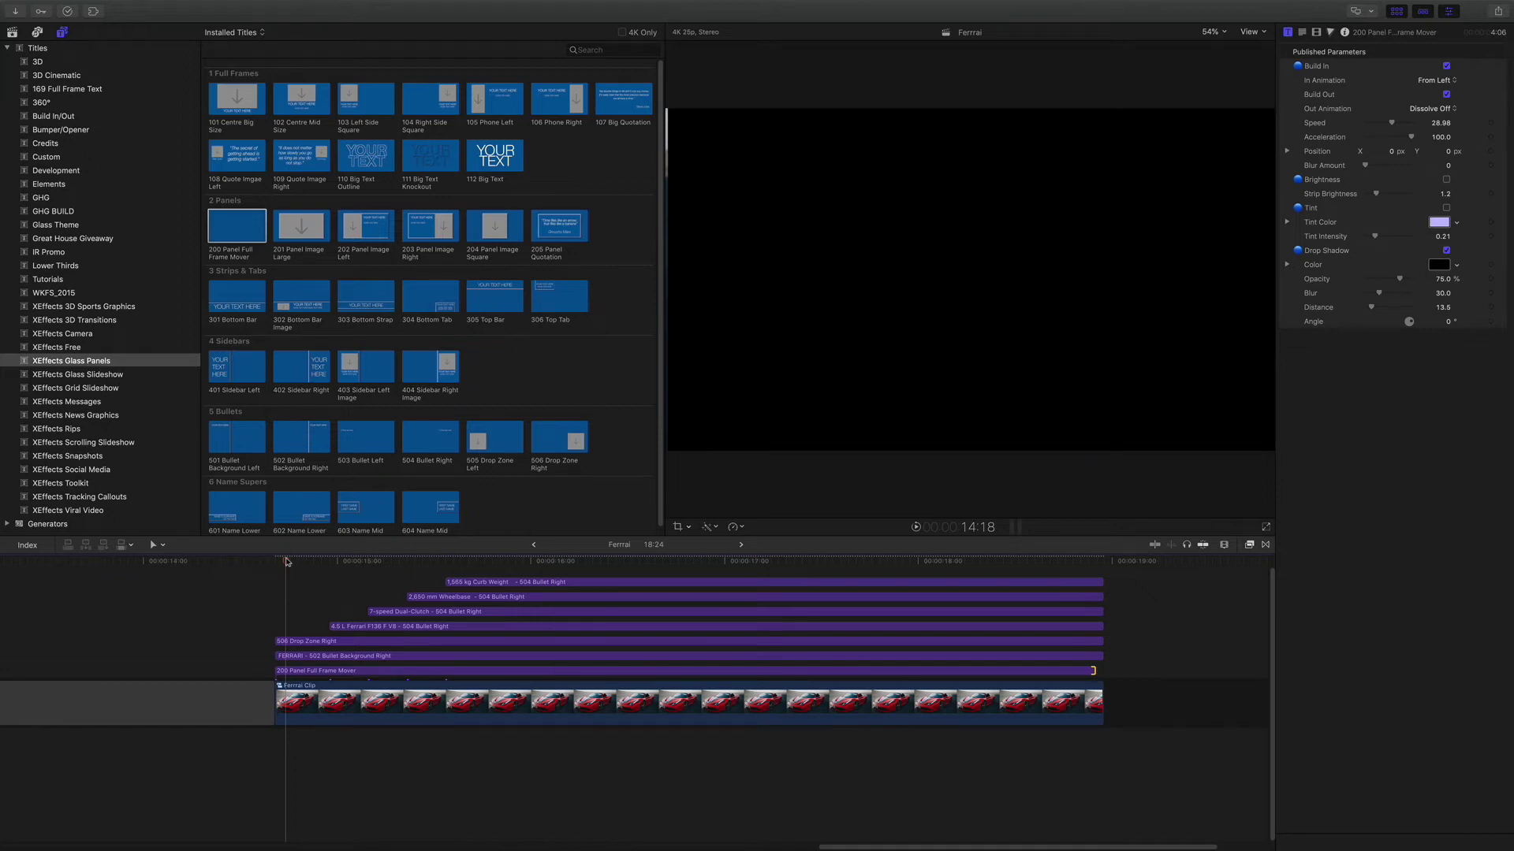
key(space)
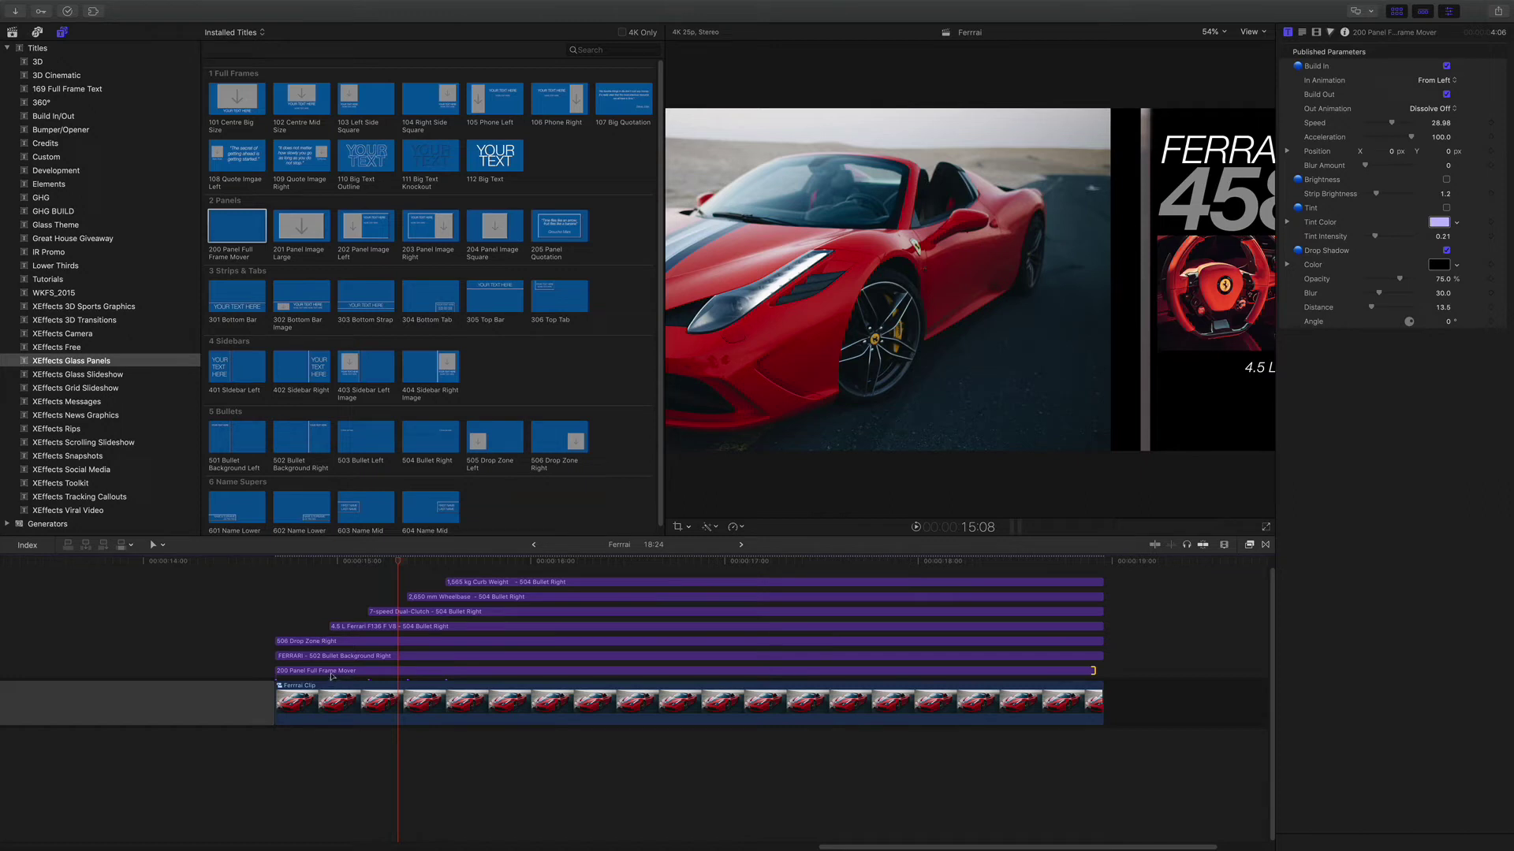
Set the panel title's In Animation to From Right and replay it
click(332, 672)
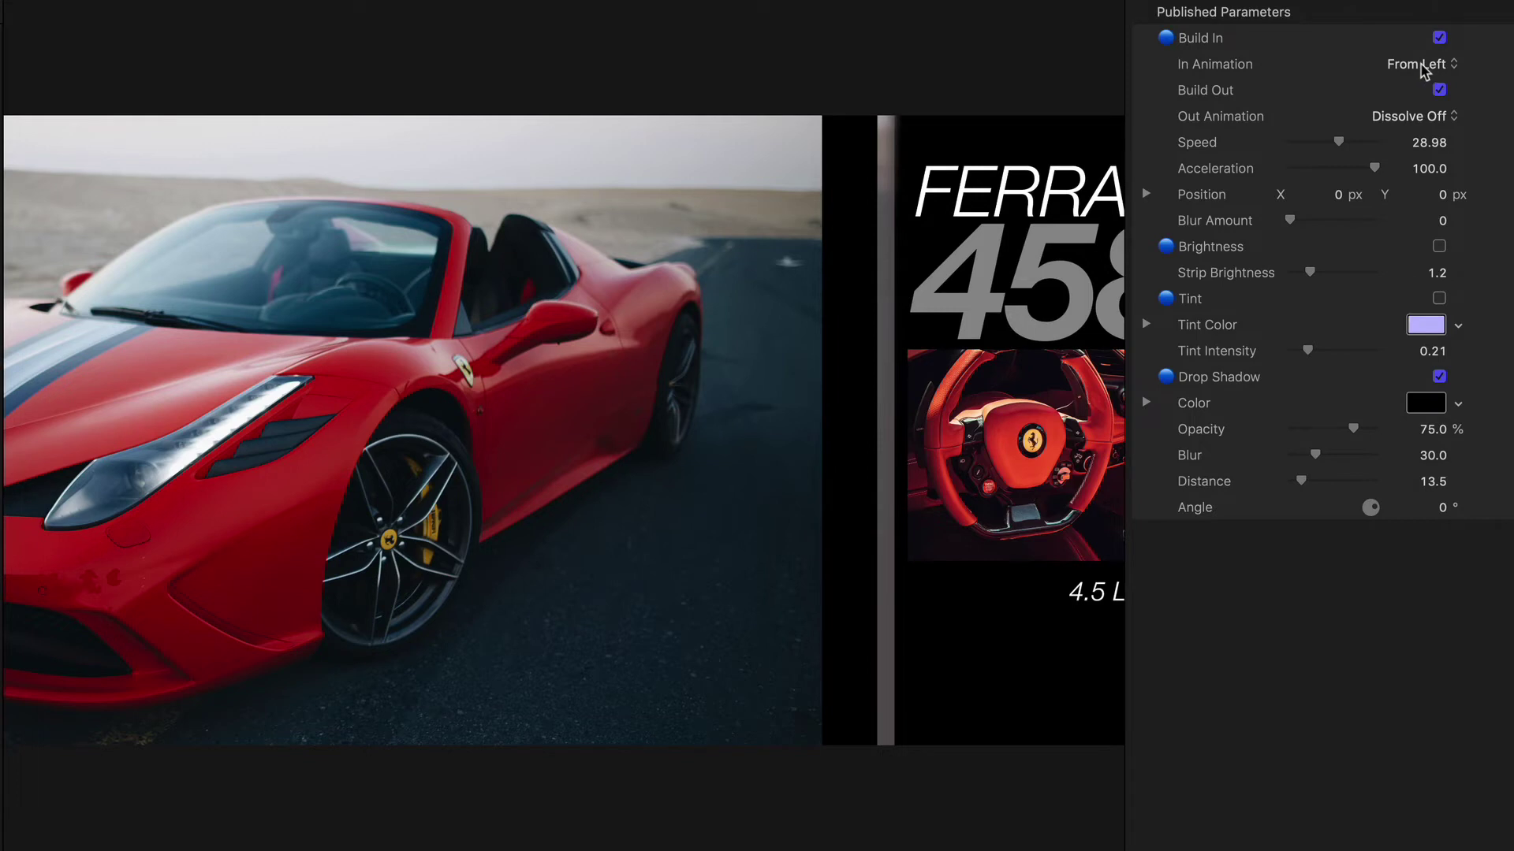
click(1424, 70)
click(1426, 86)
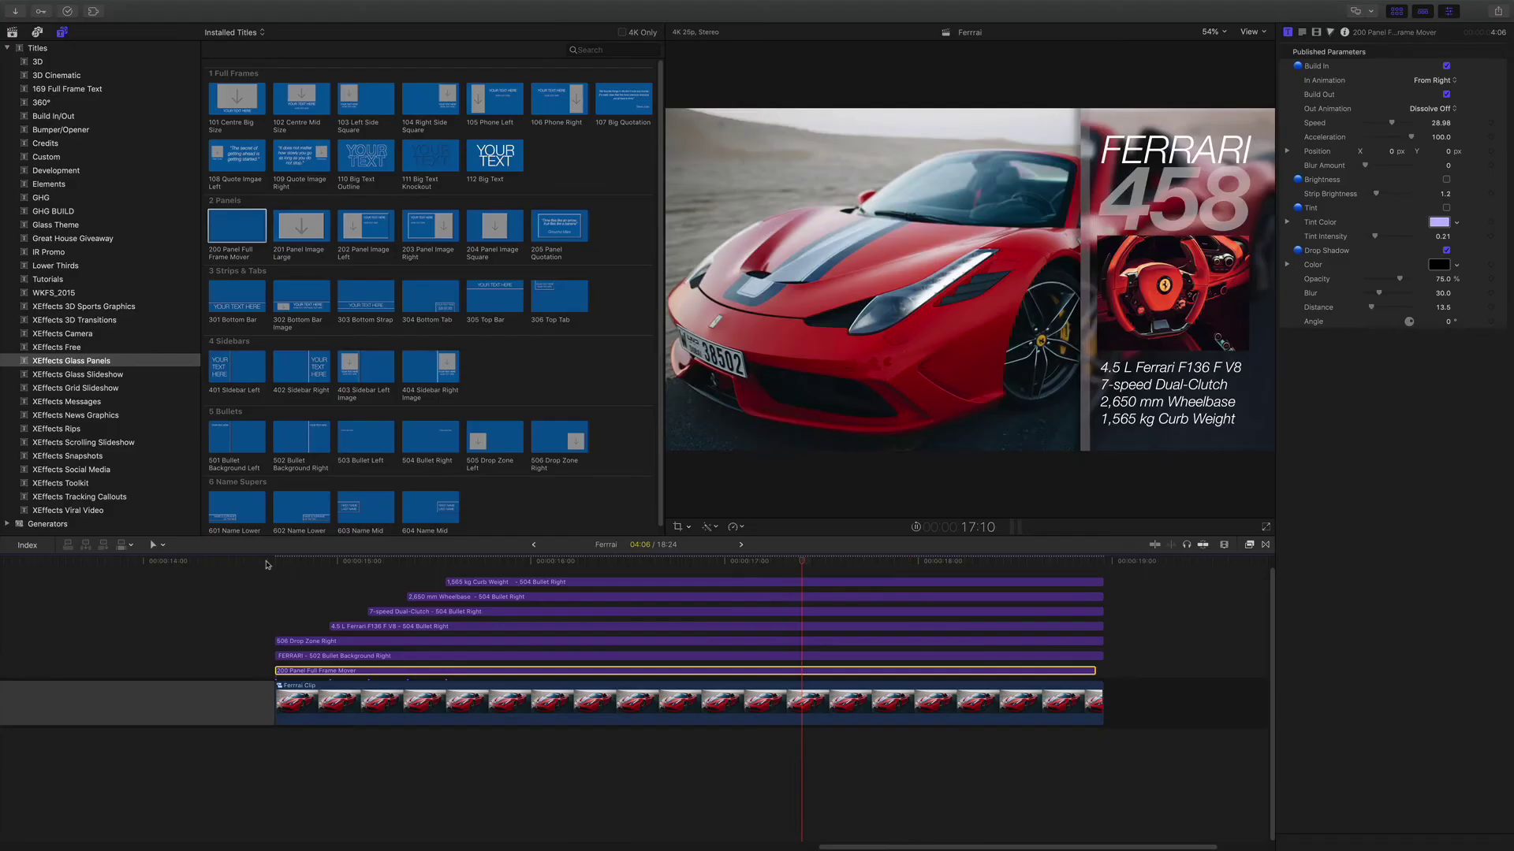
click(277, 560)
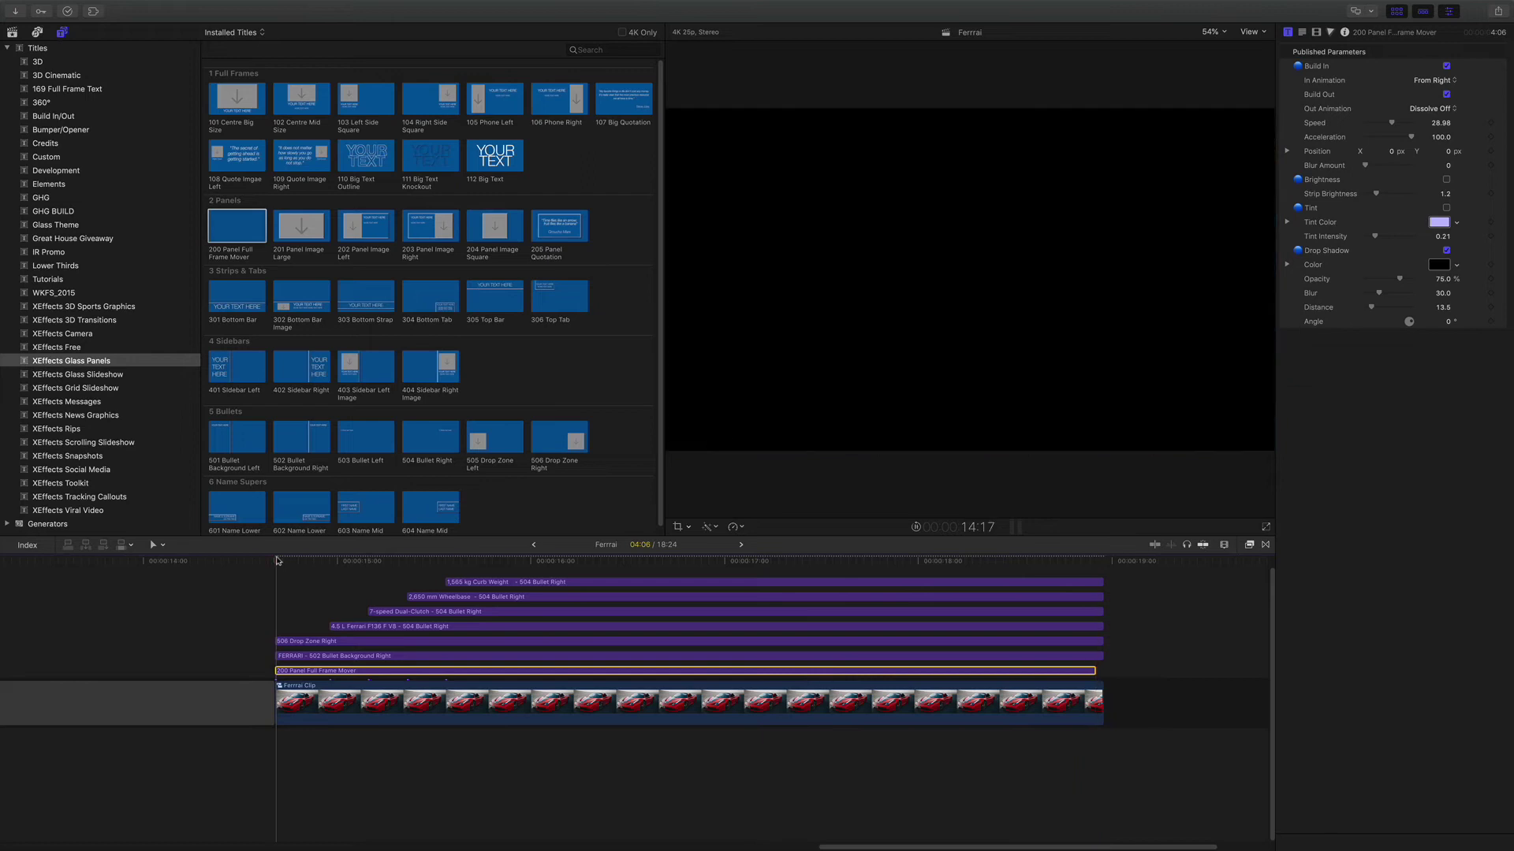
key(space)
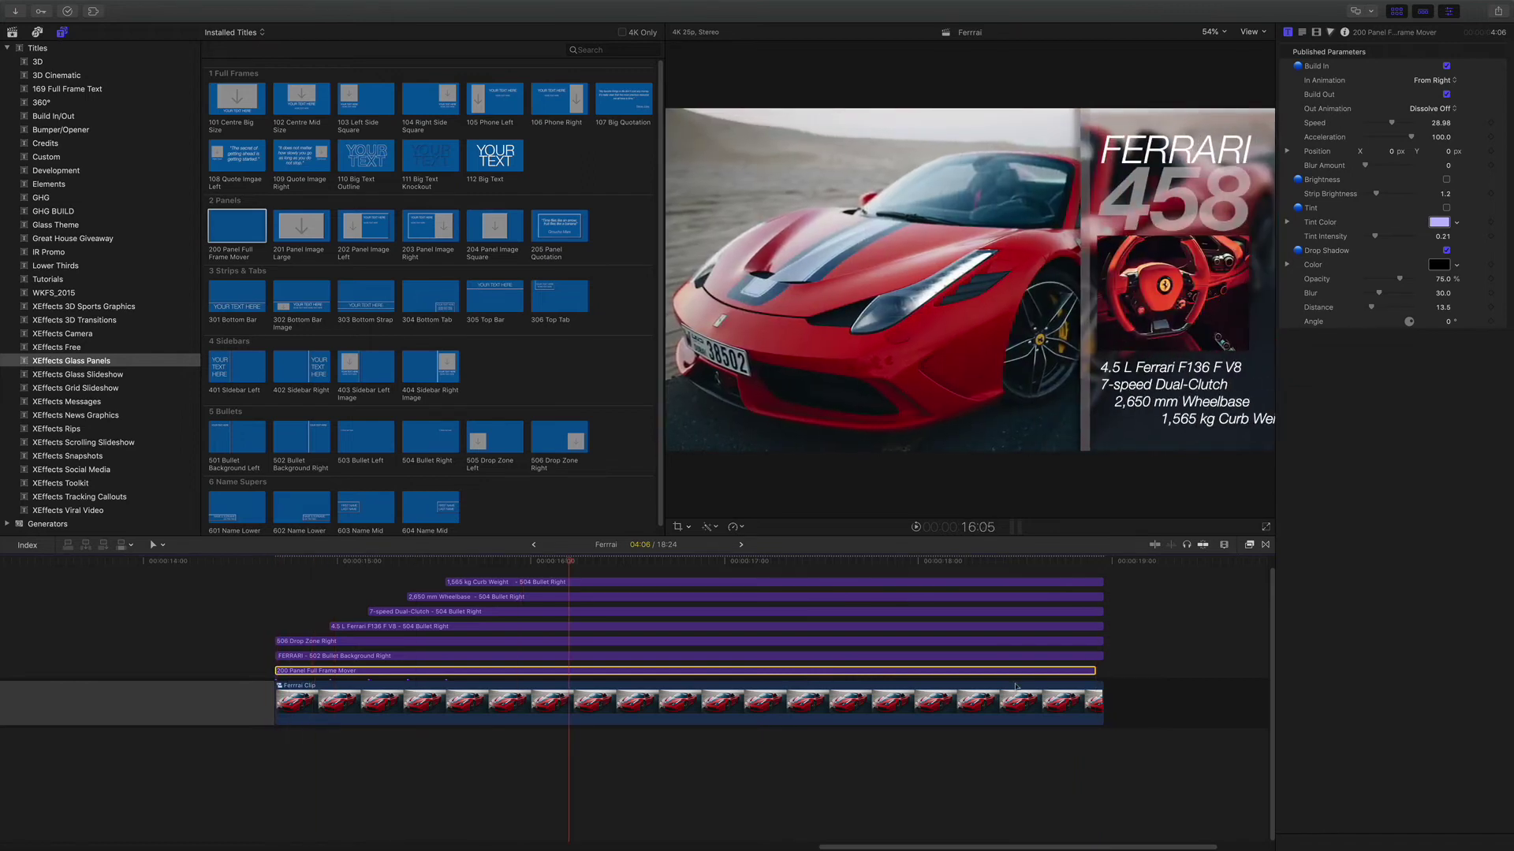
Extend the panel title to the clips' end and set its Out Animation to To Right
drag(1092, 671, 1103, 670)
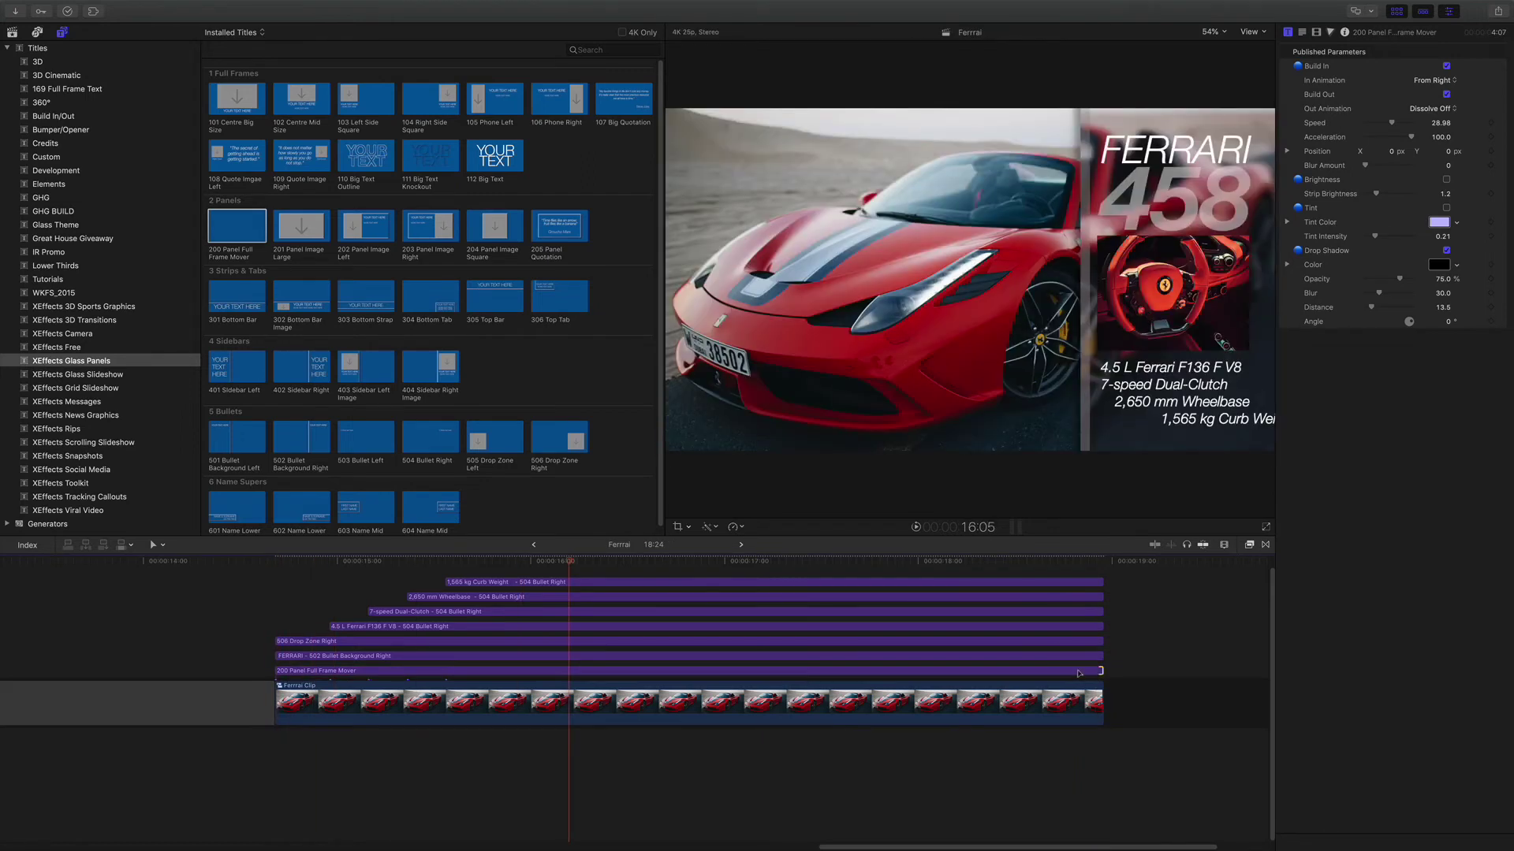
click(1455, 109)
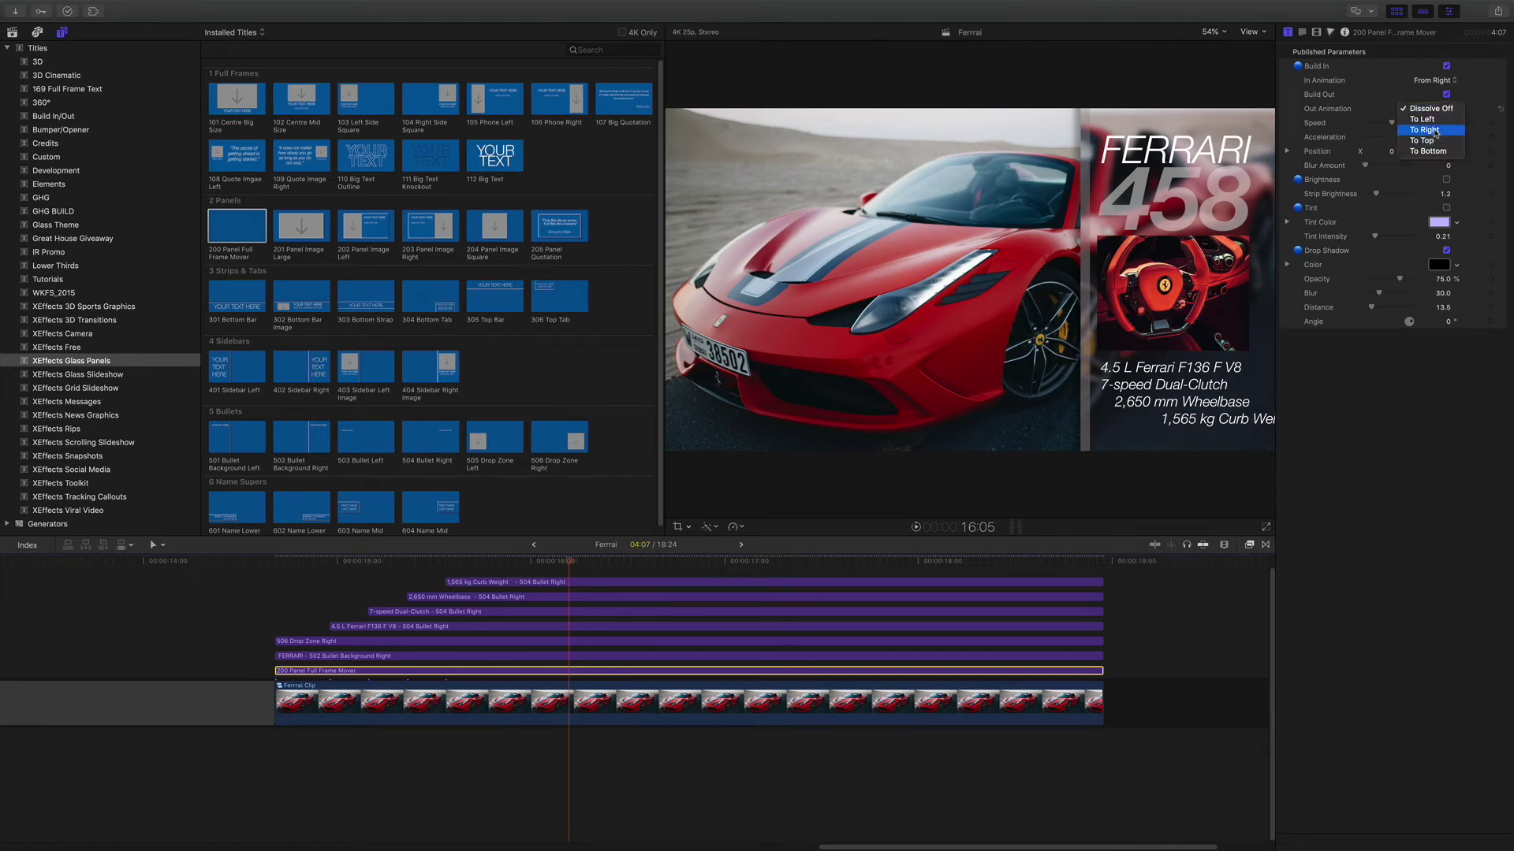
click(1424, 129)
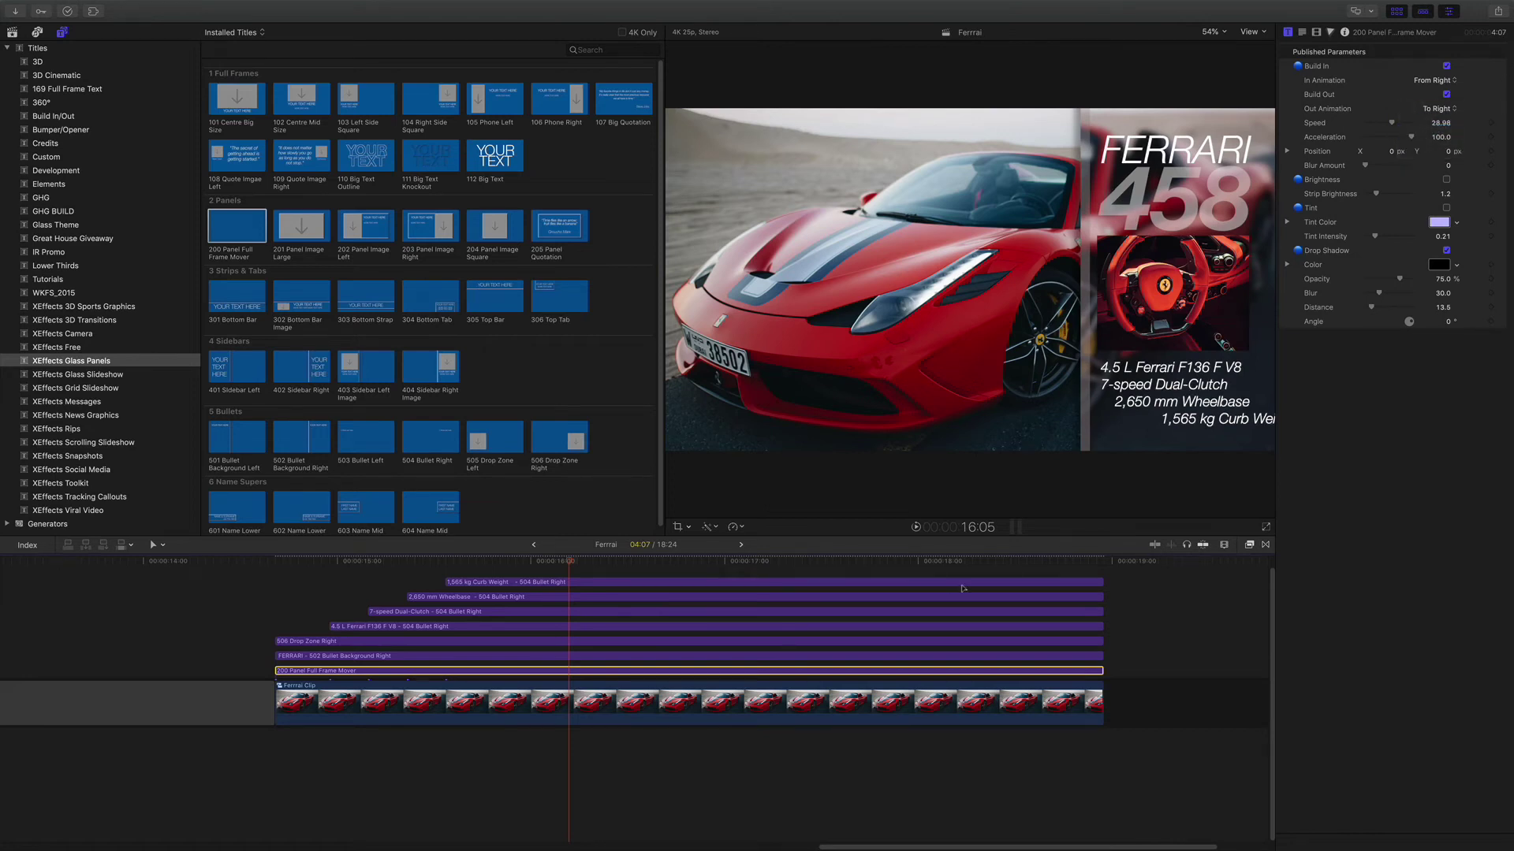
click(1024, 561)
drag(1024, 562, 1030, 562)
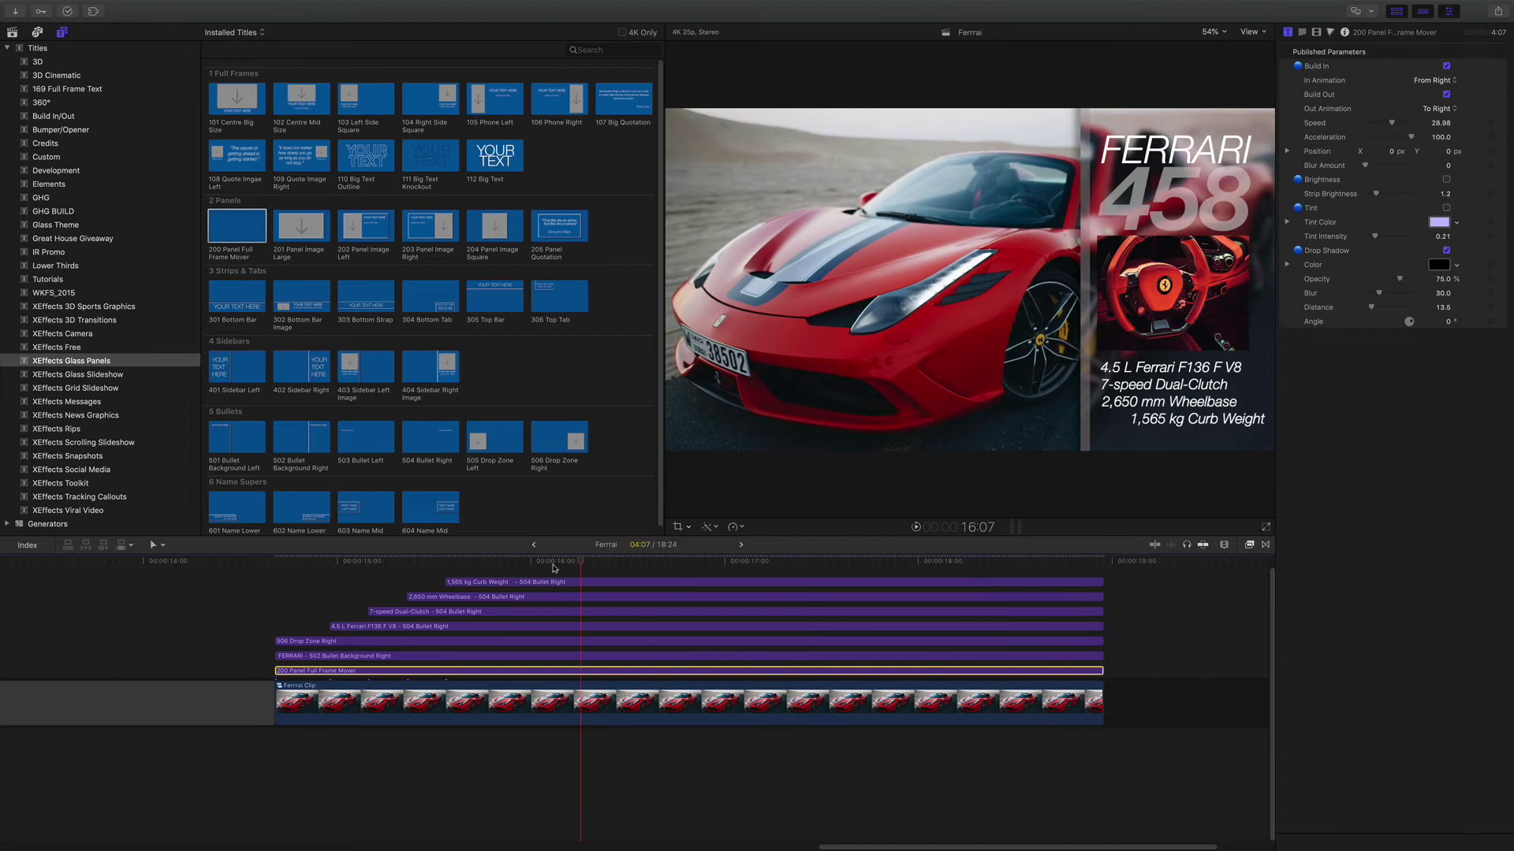
Replay and scrub the panel's slide-in and slide-out animation
click(246, 565)
key(space)
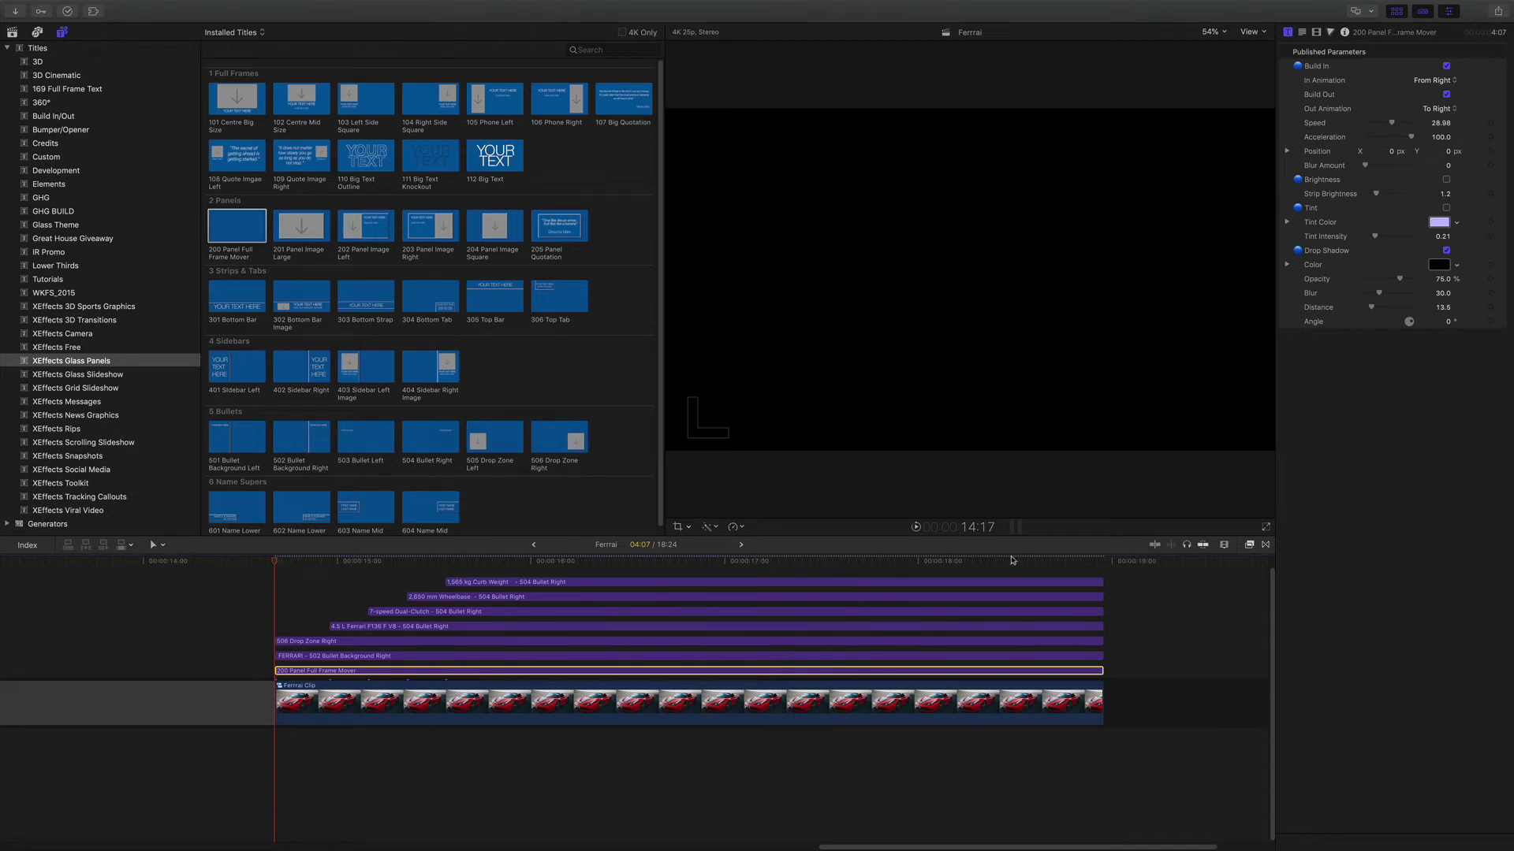
mouse_move(1012, 560)
mouse_down()
mouse_move(1045, 571)
mouse_move(277, 561)
mouse_up()
key(space)
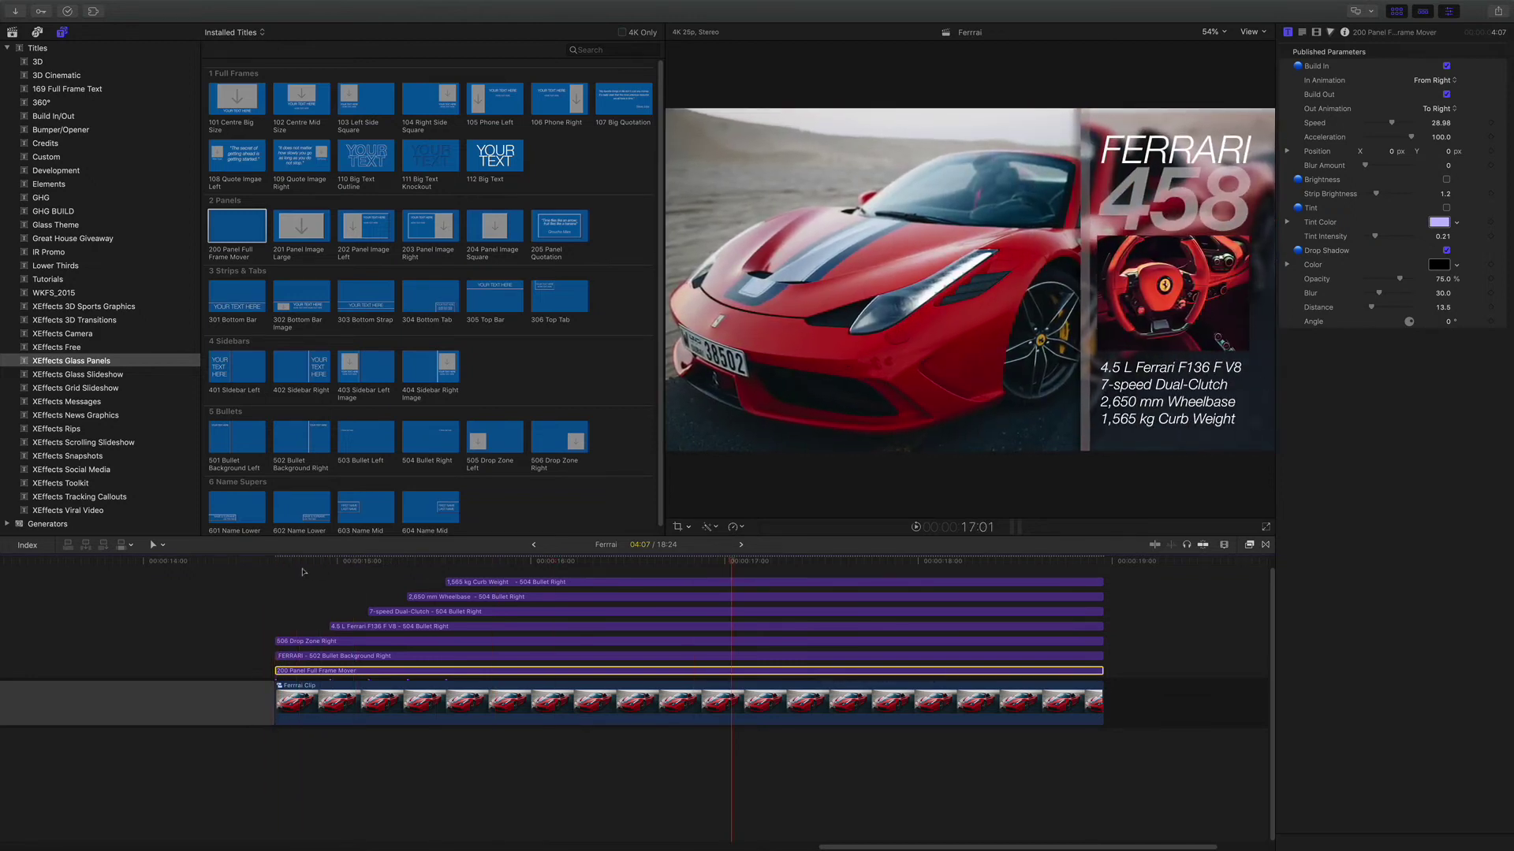
Nest the Ferrari clip and all its titles into compound clip 'Ferrari Clip 2'
drag(282, 568, 541, 700)
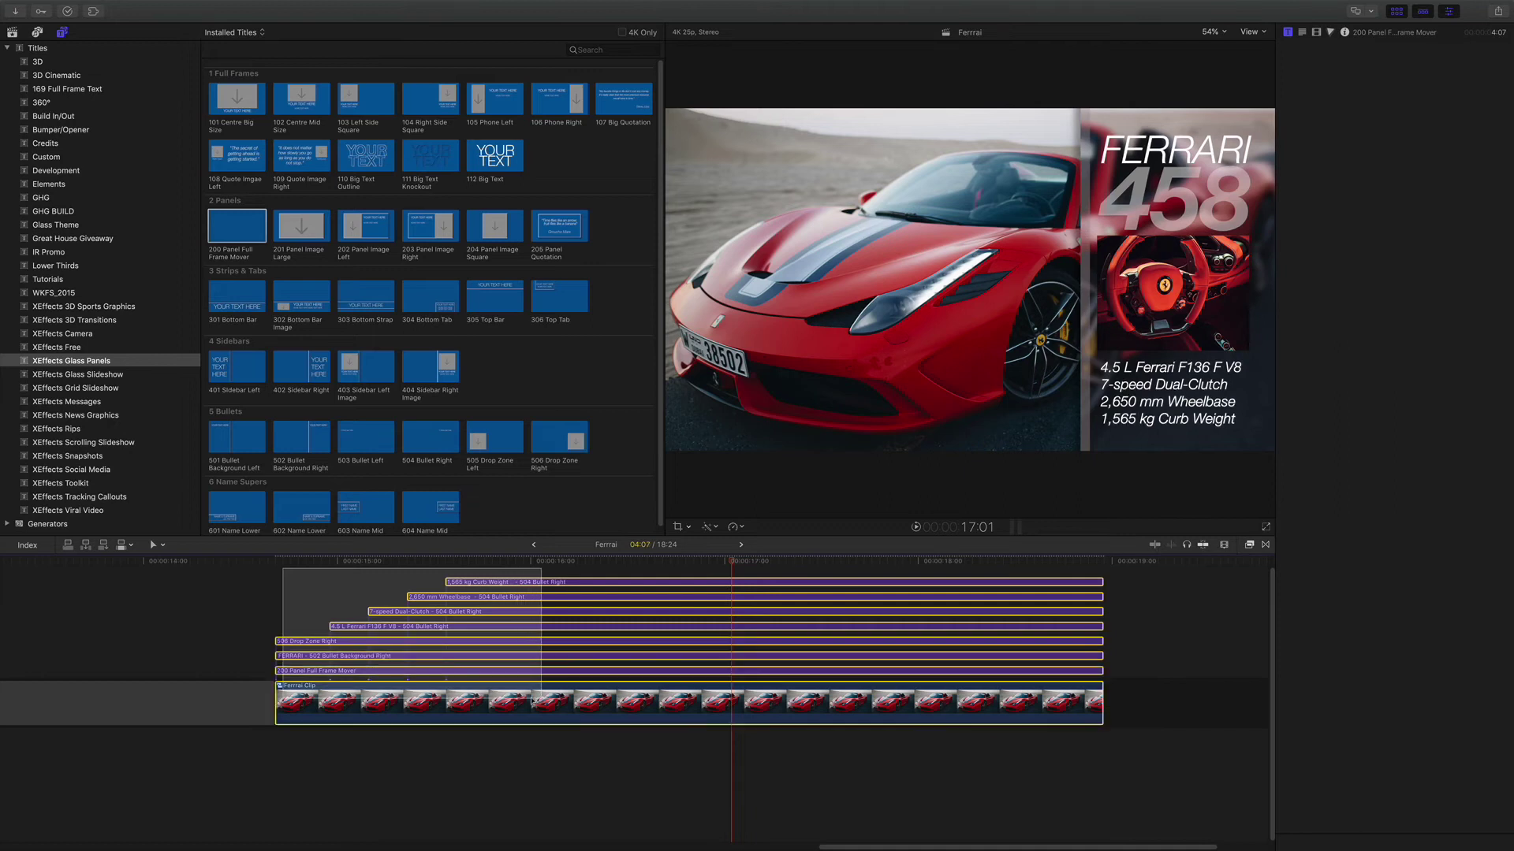
right_click(509, 638)
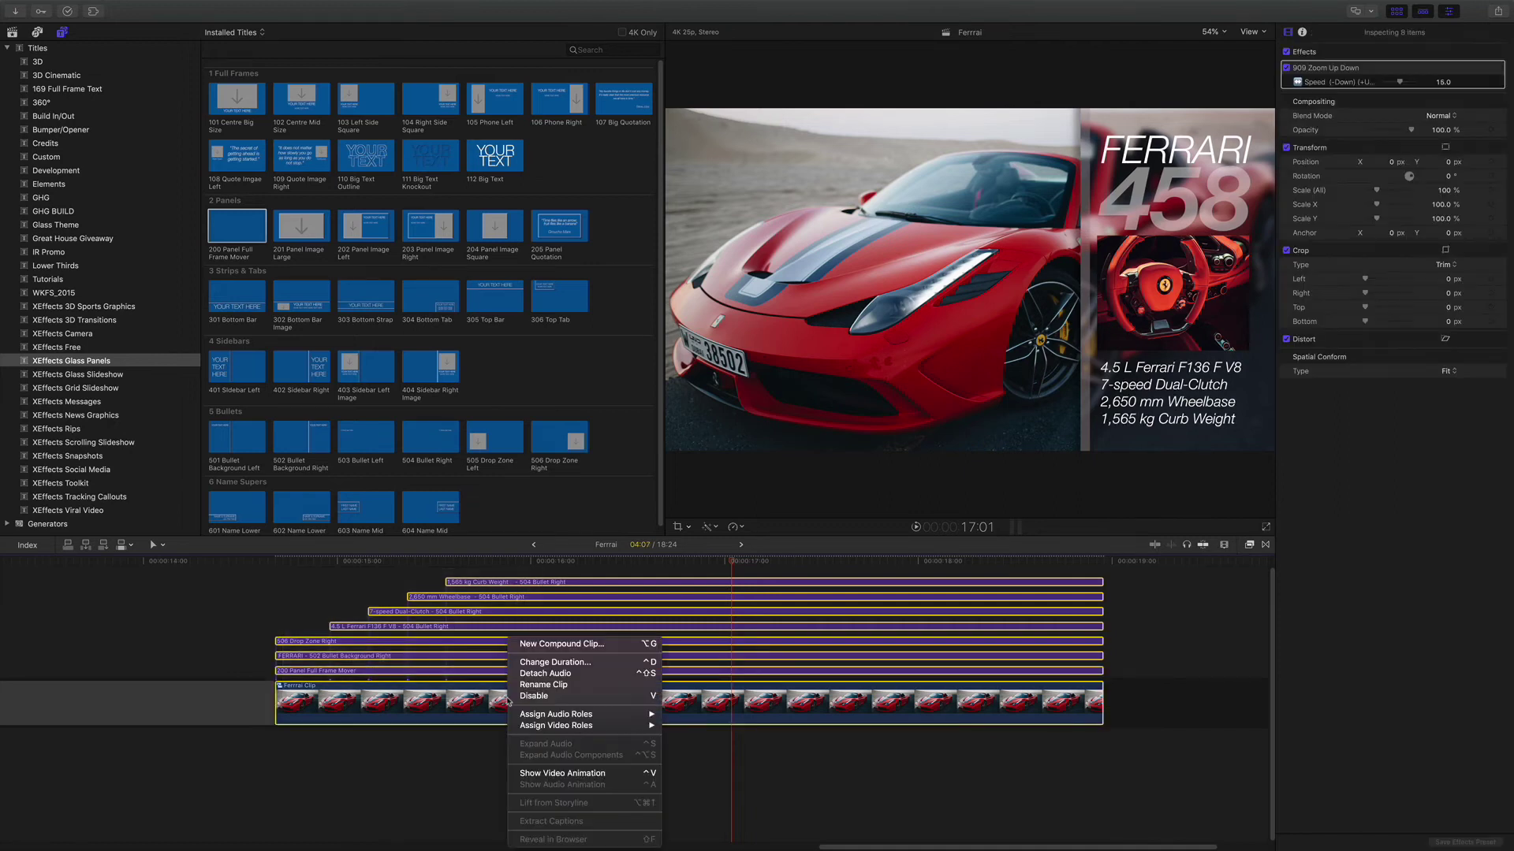
click(562, 644)
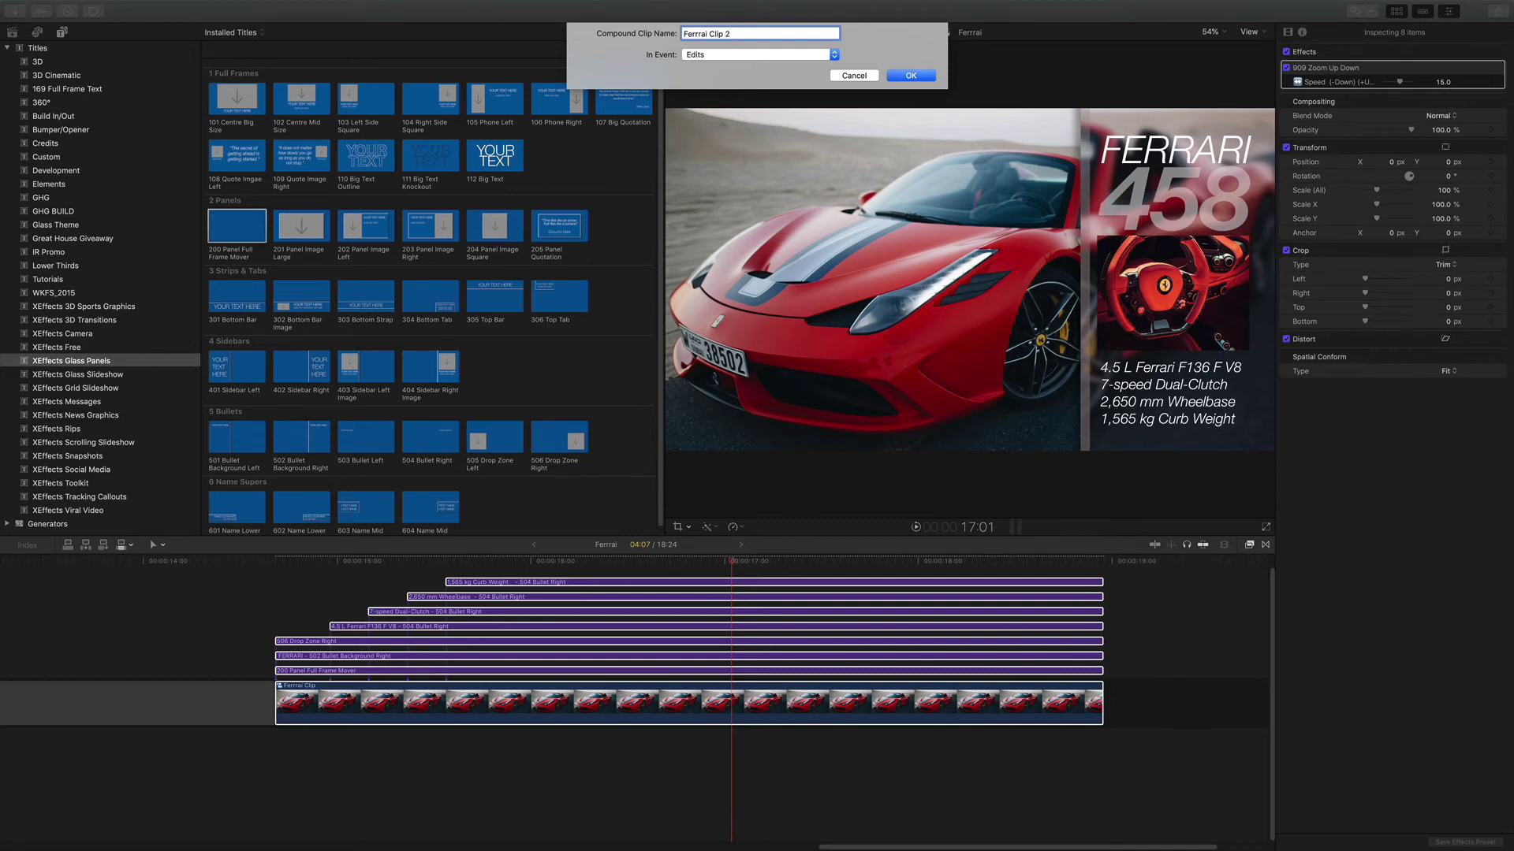
key(Return)
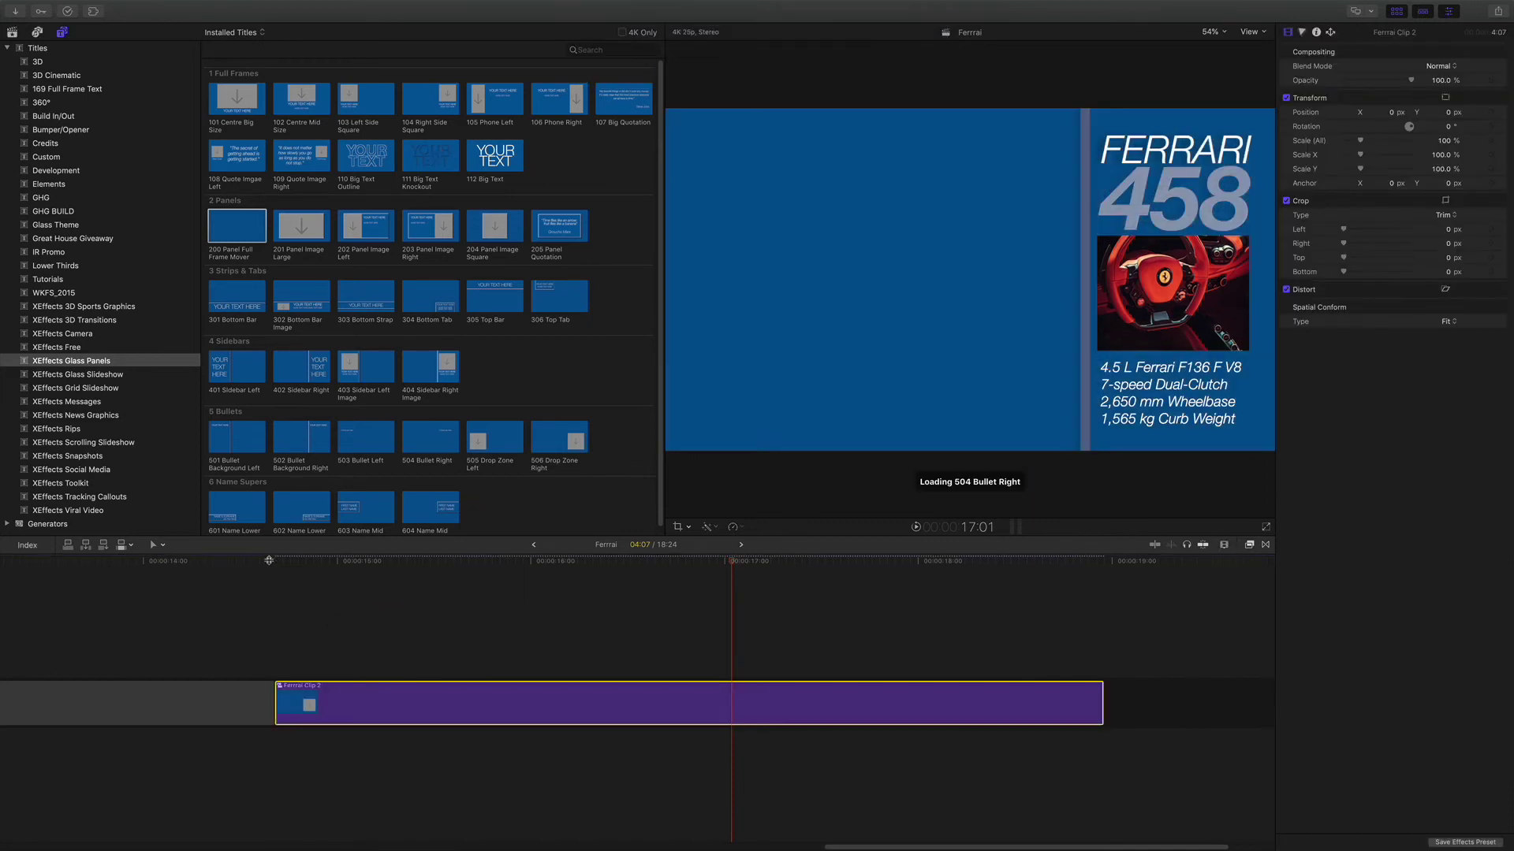
Play back the nested clip, then zoom out to show the whole project timeline
click(269, 561)
key(space)
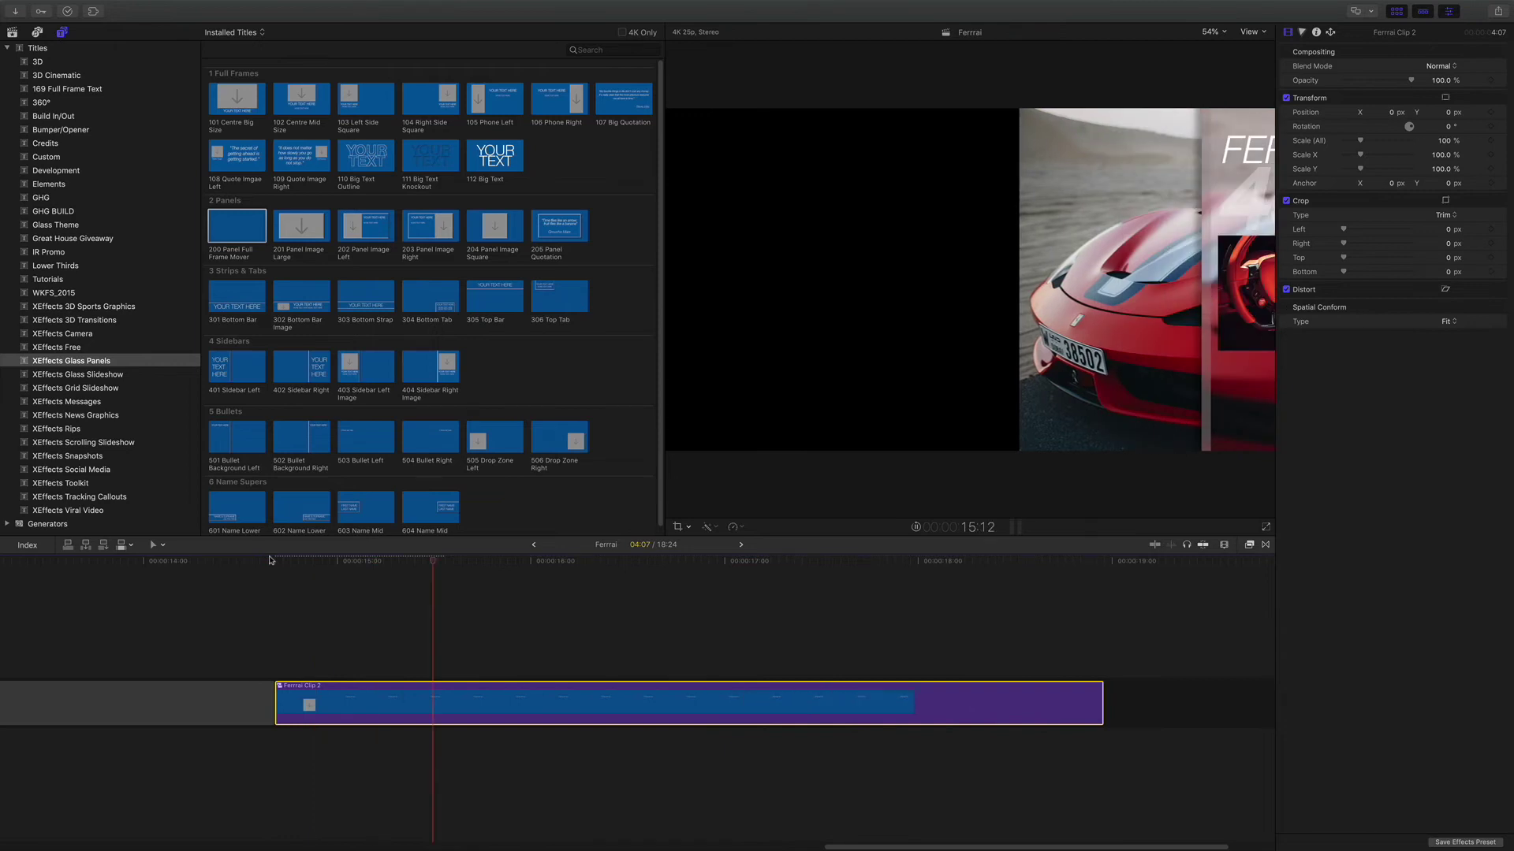
drag(418, 560, 356, 561)
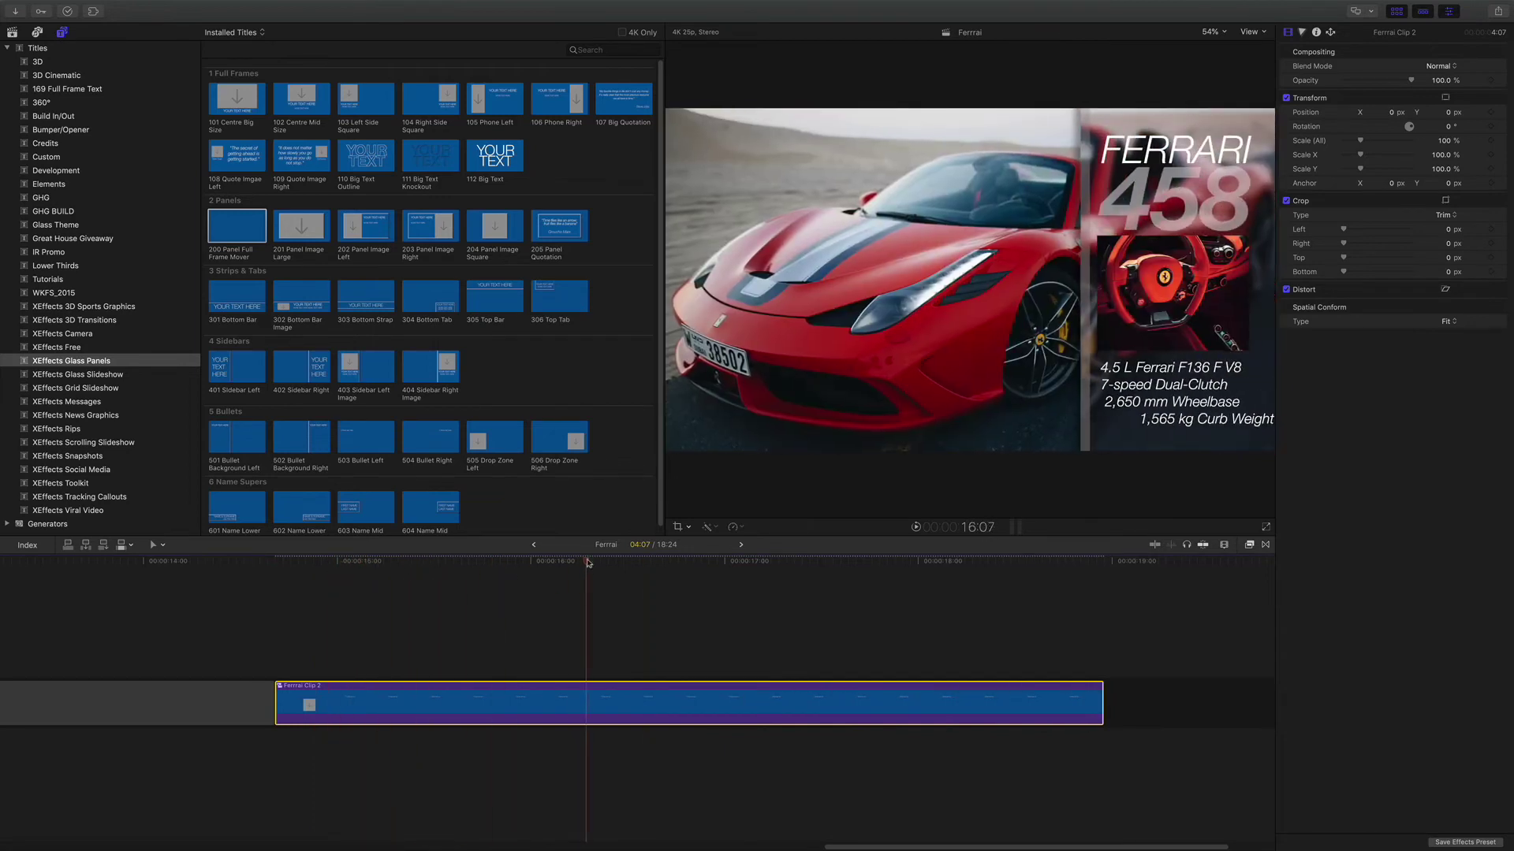
click(376, 581)
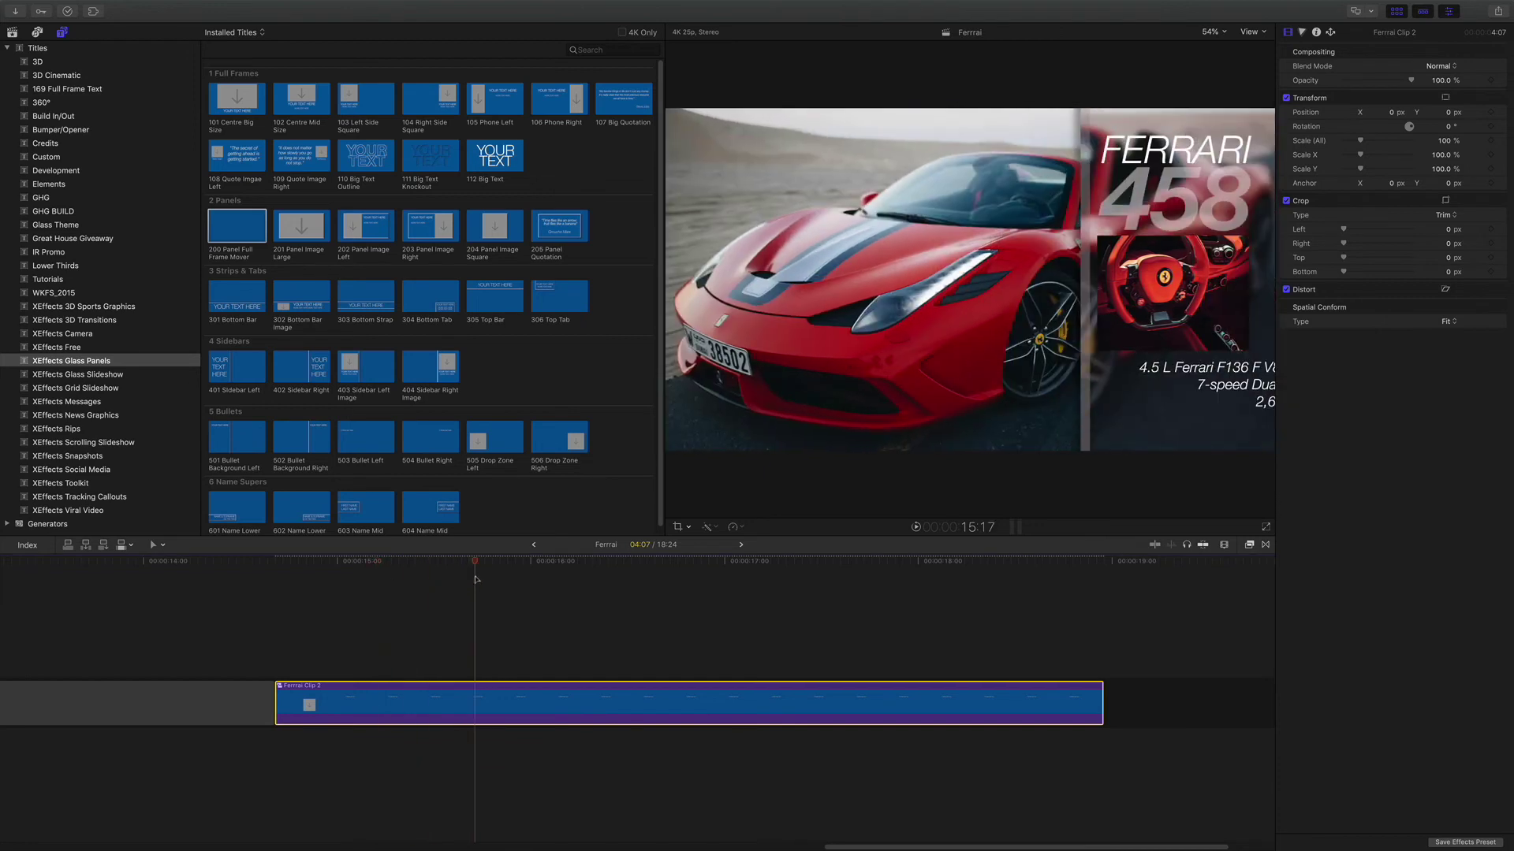
key(super+minus)
key(super+minus)
key(super+minus)
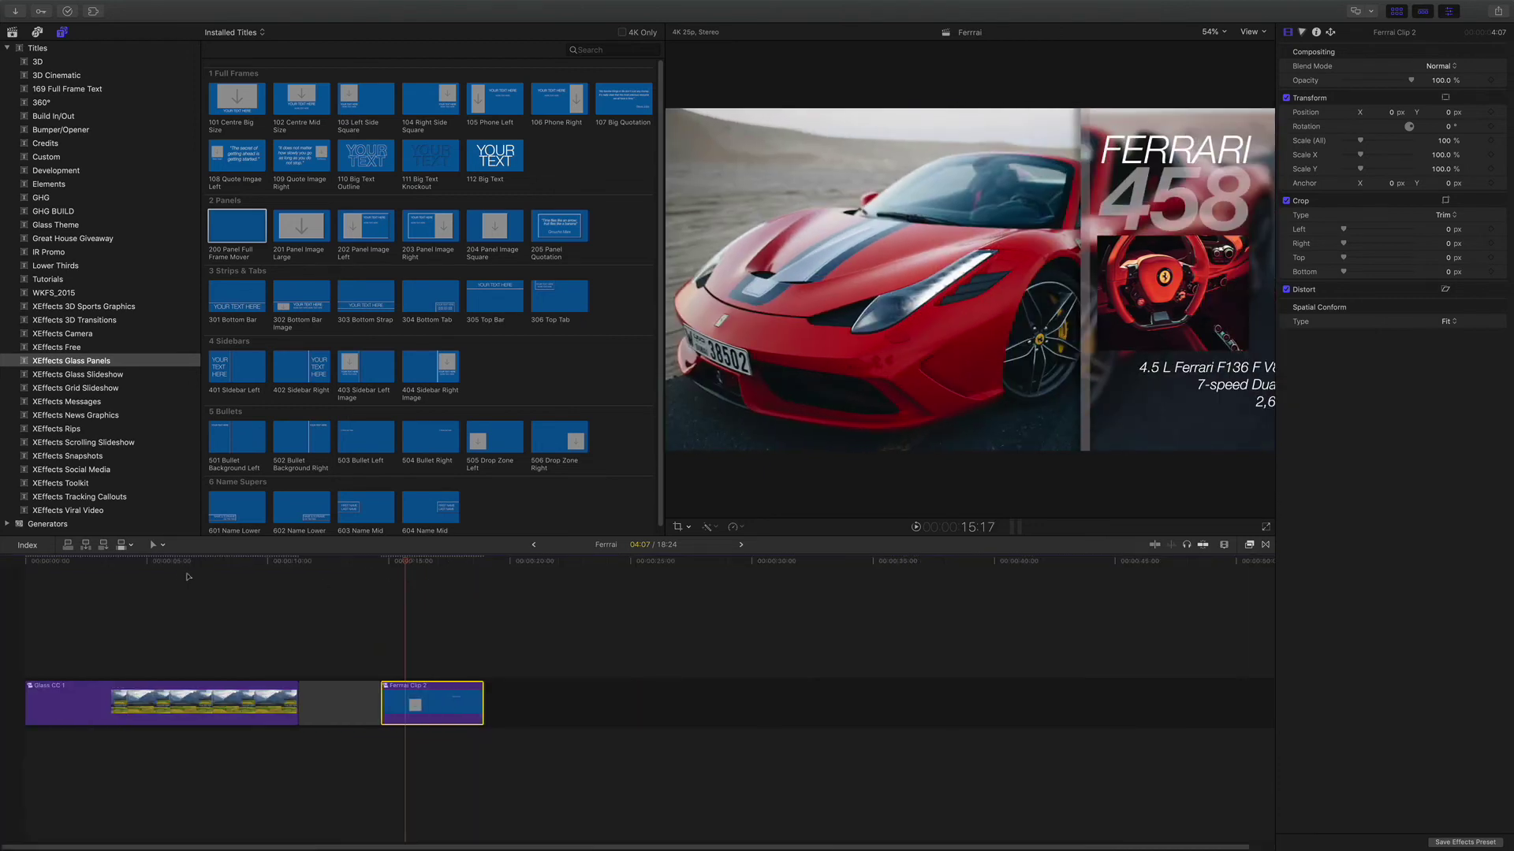
Connect the Ferrari compound clip above Glass CC 1 near its start and play it back
click(69, 577)
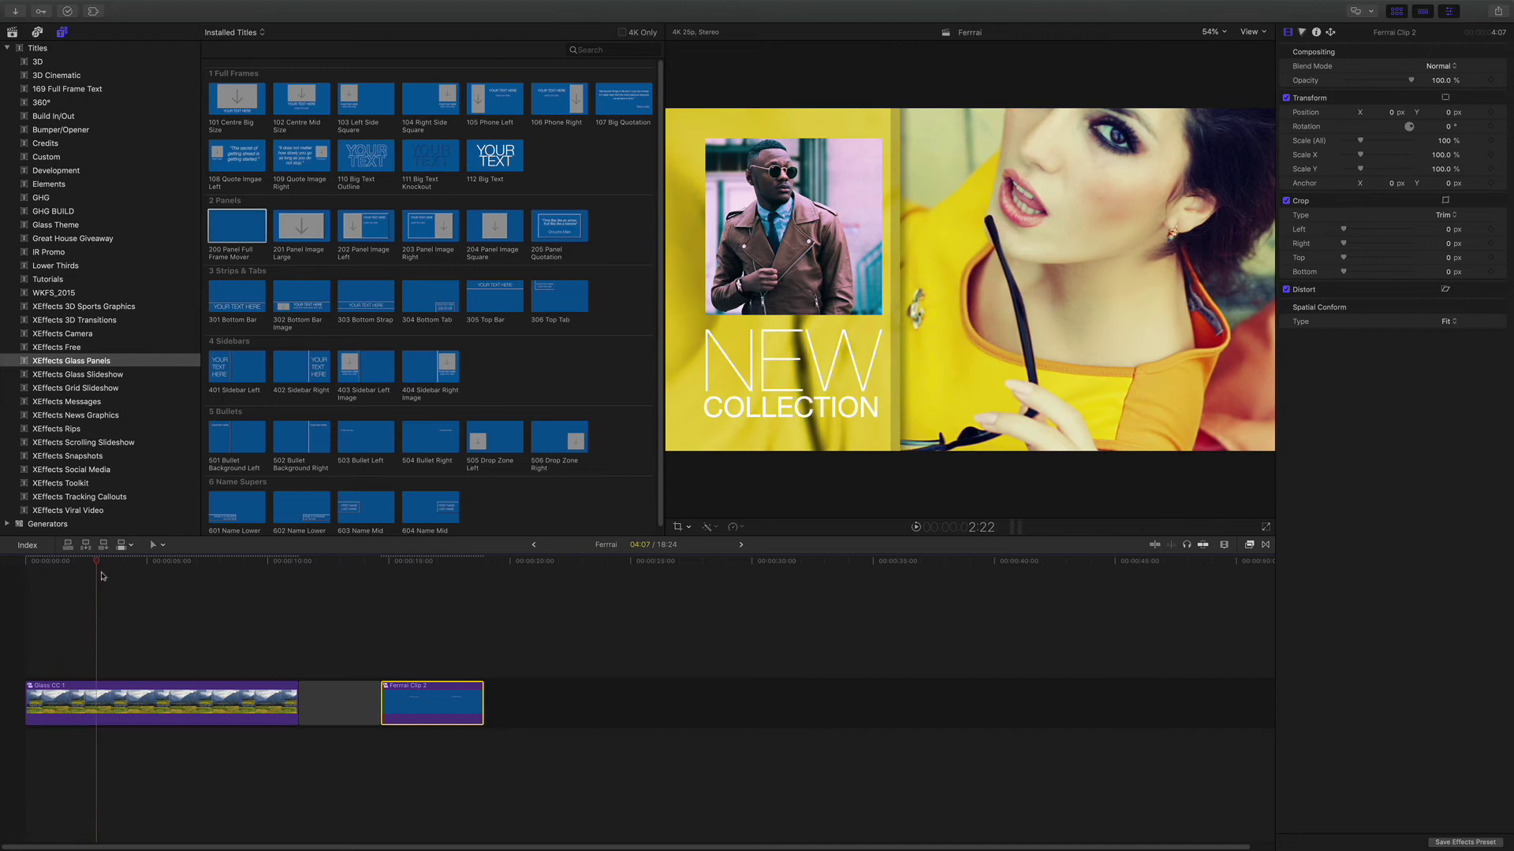
mouse_move(384, 687)
mouse_down()
mouse_move(349, 648)
mouse_move(123, 635)
mouse_up()
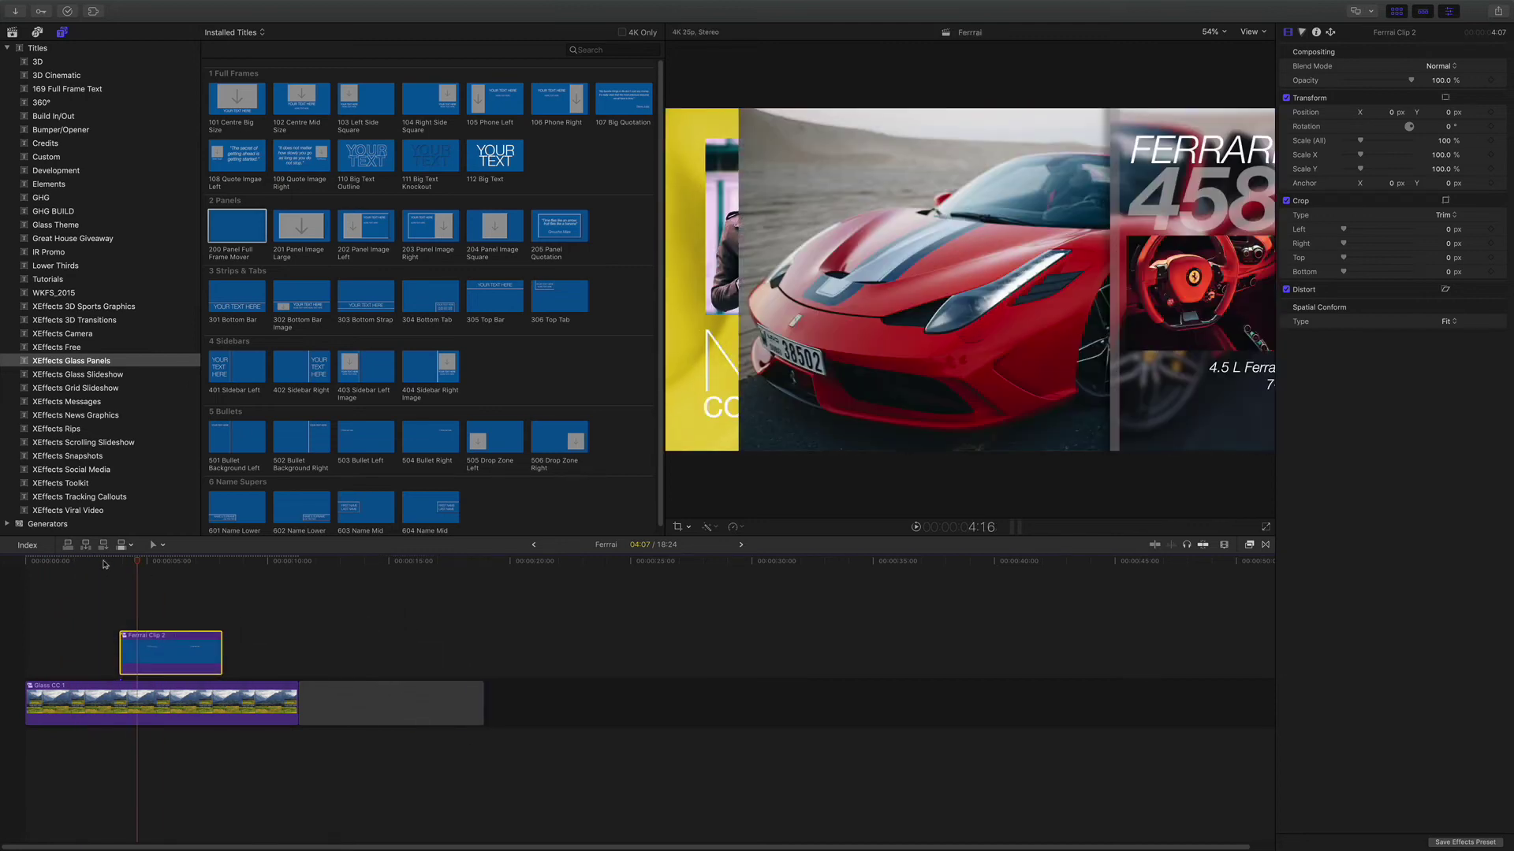
click(103, 564)
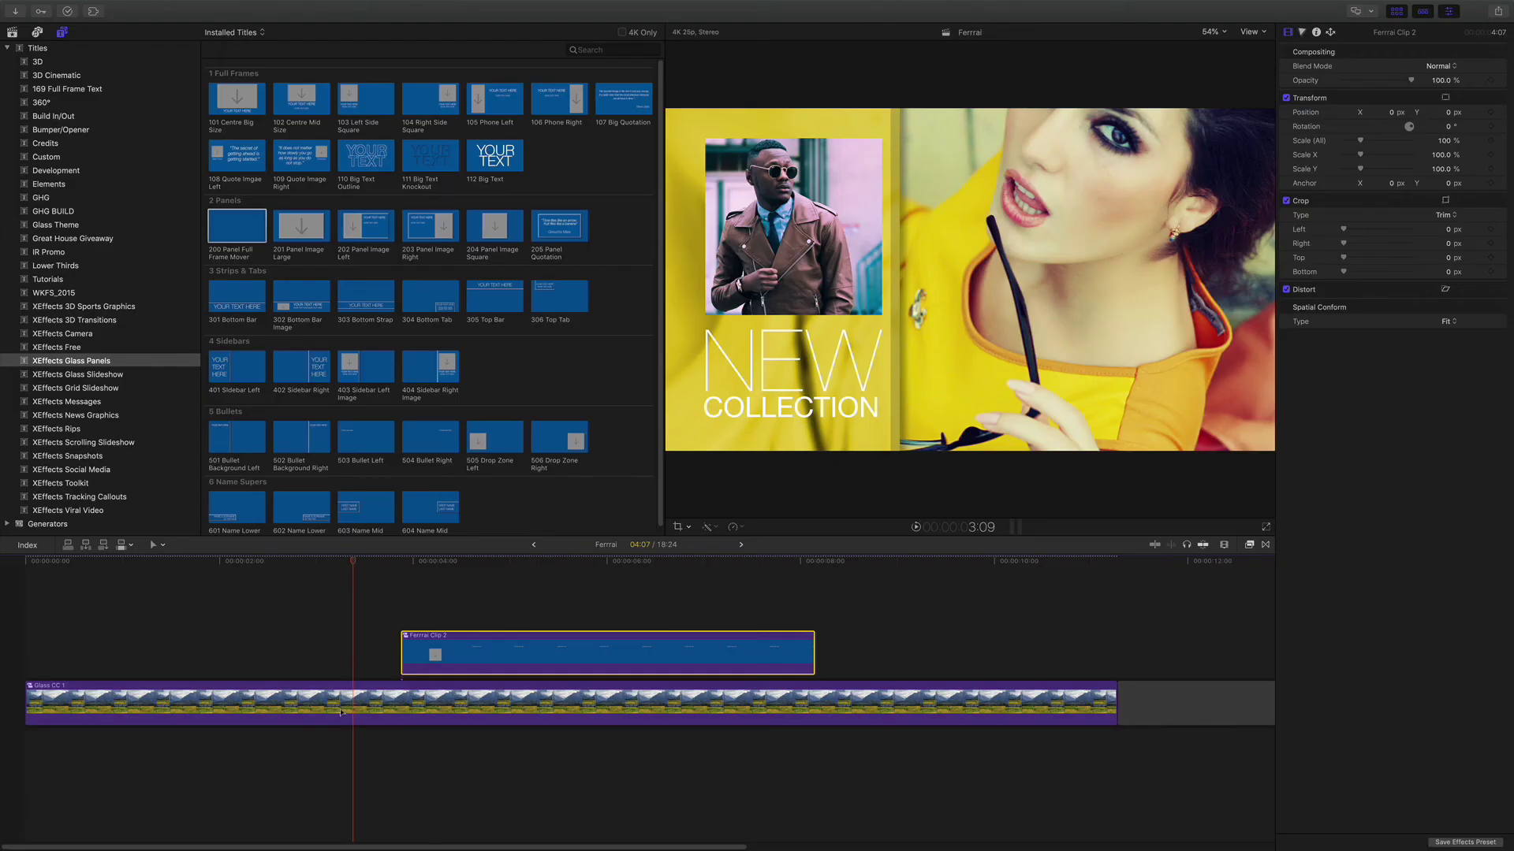
double_click(341, 712)
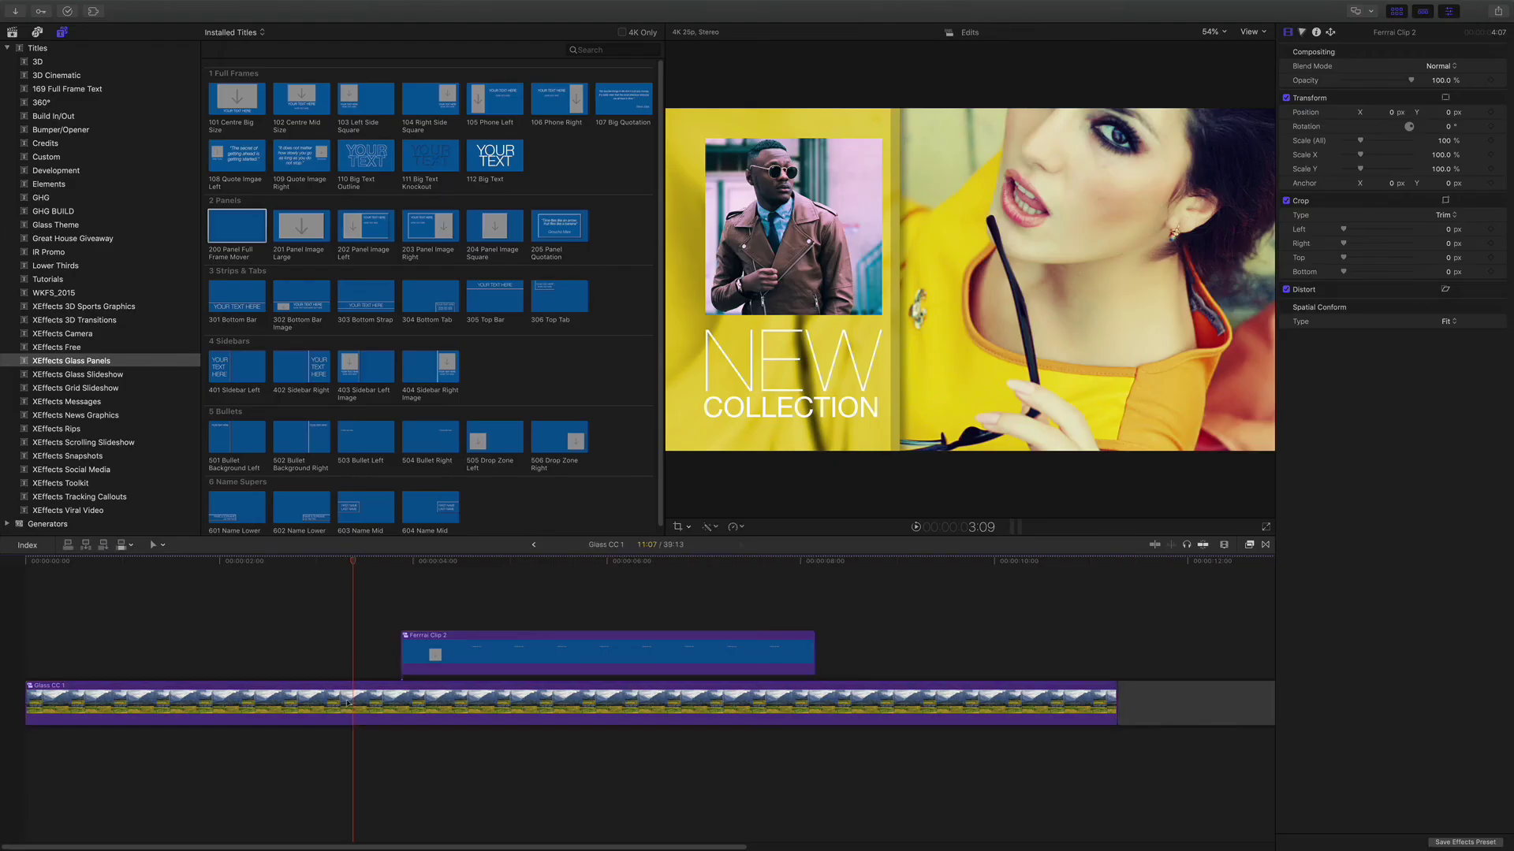
click(548, 74)
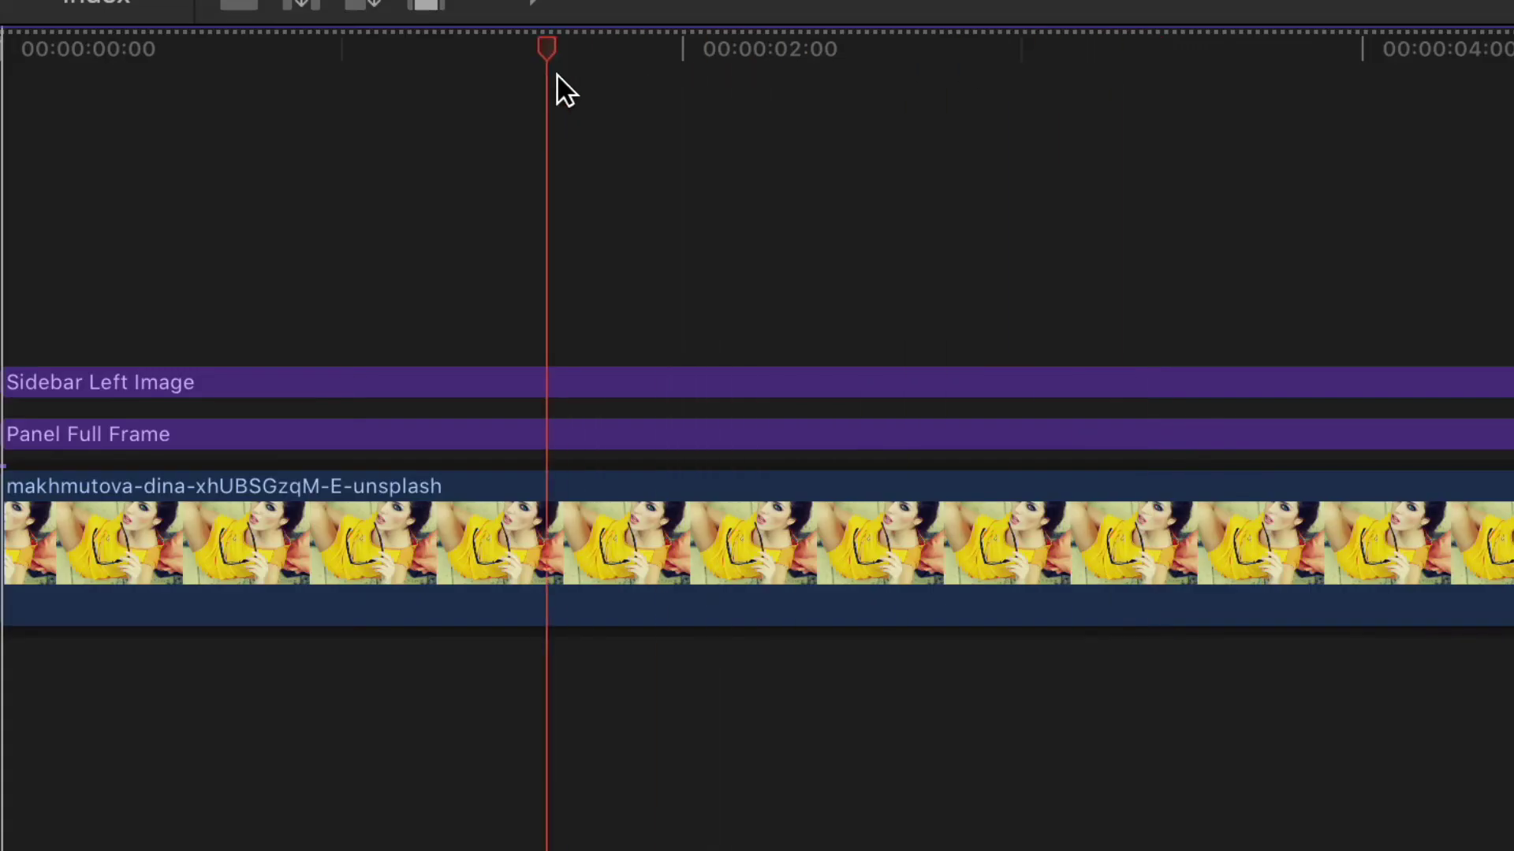
click(1215, 150)
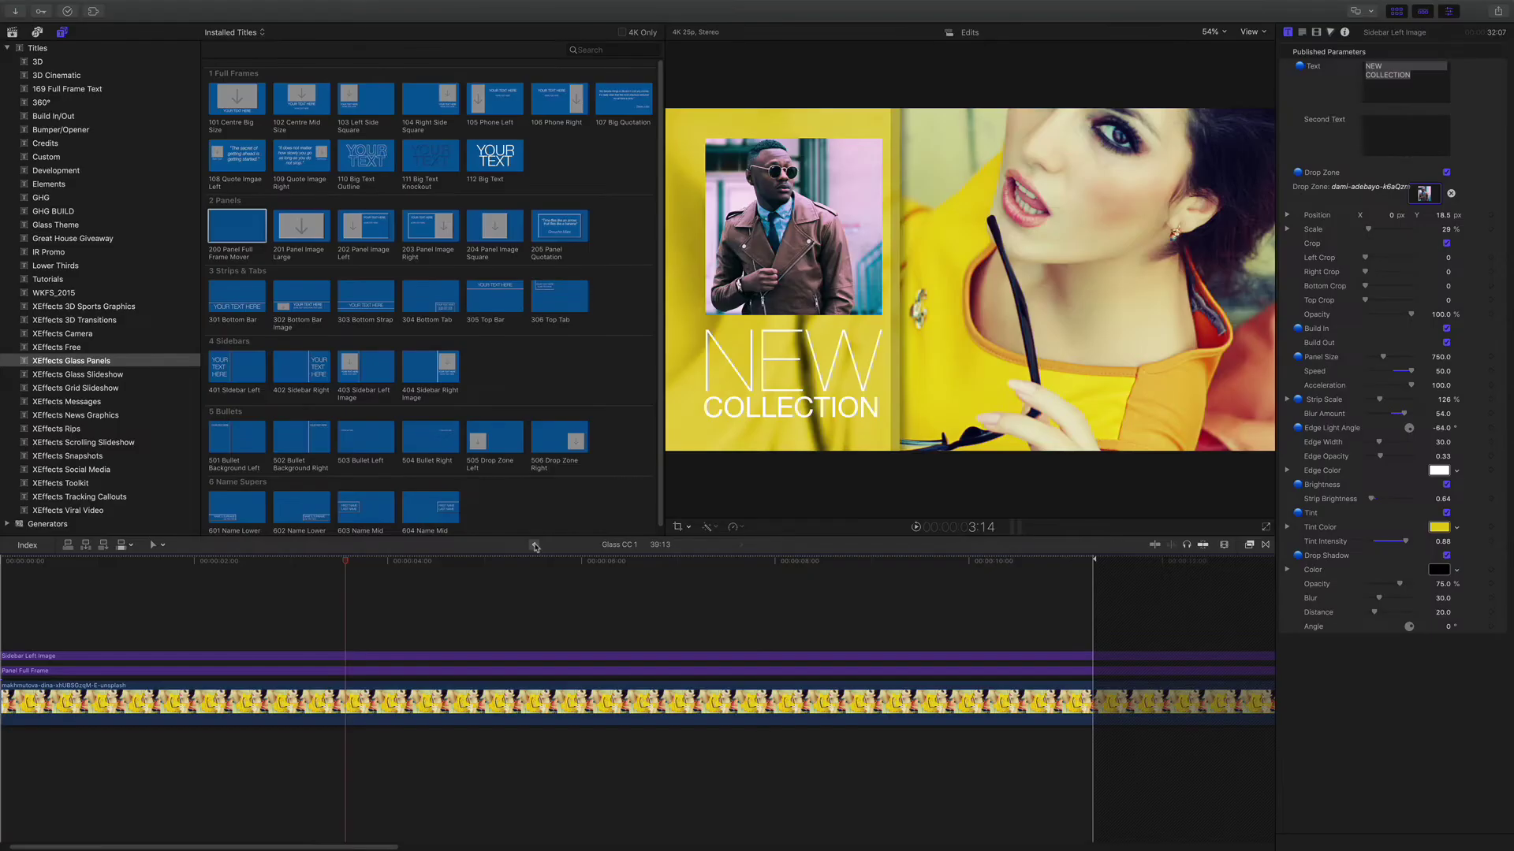
key(super+bracketleft)
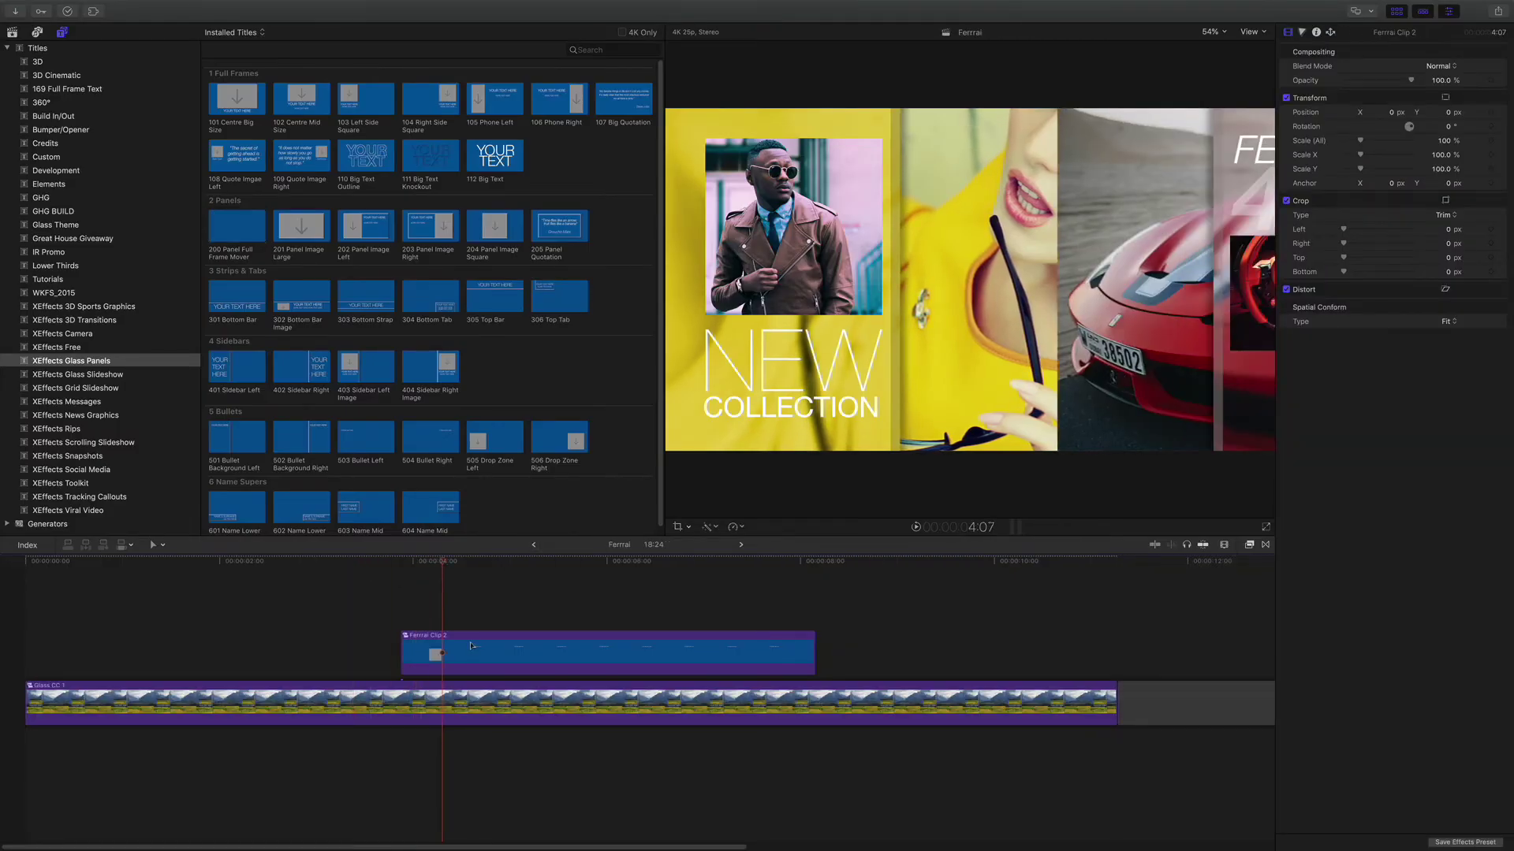
key(super+bracketright)
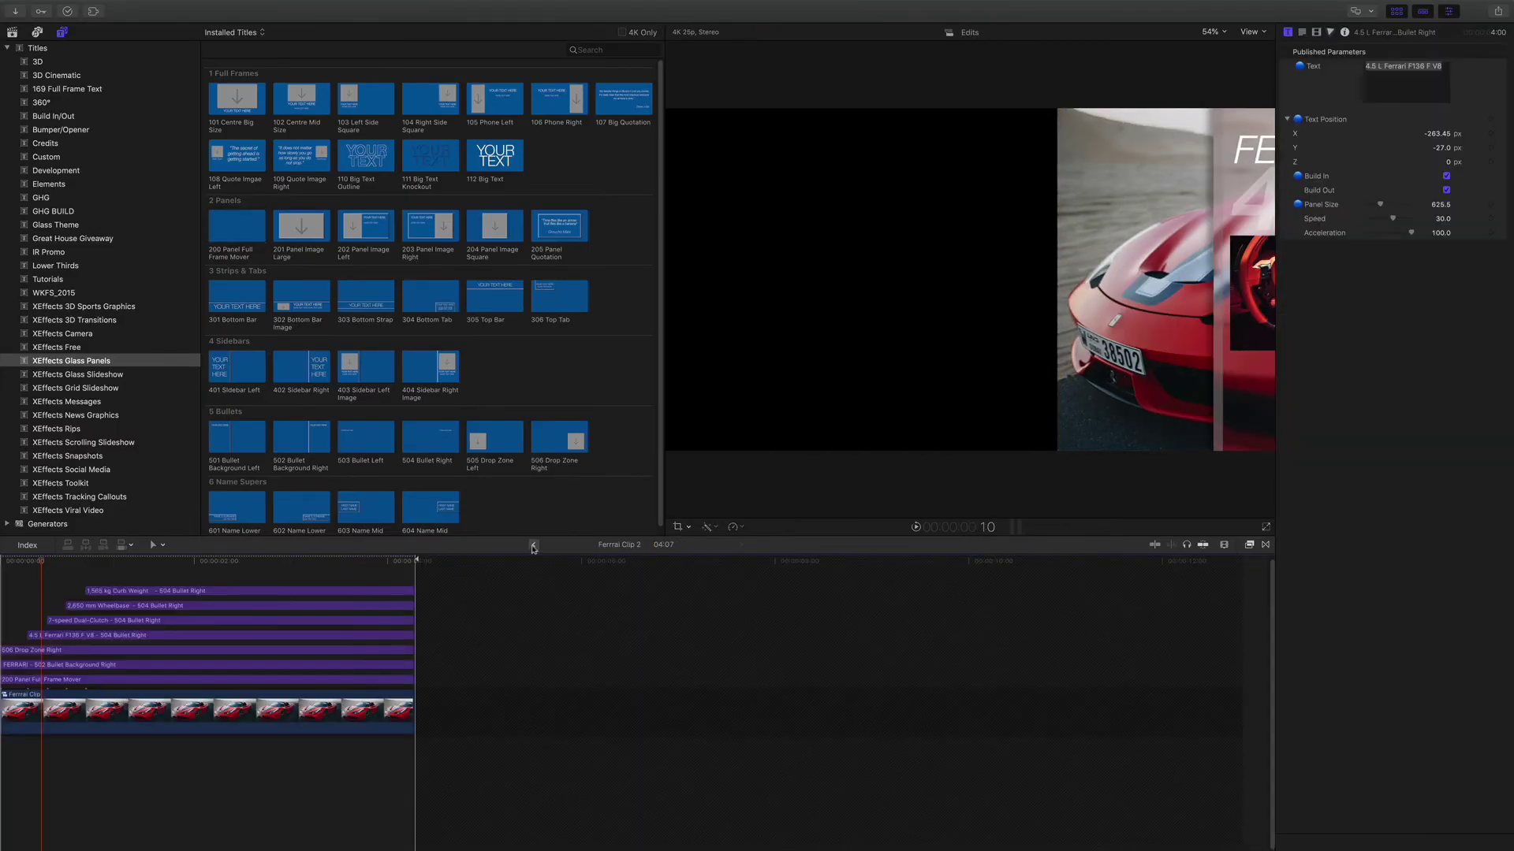
click(533, 546)
mouse_move(415, 563)
mouse_down()
mouse_move(611, 589)
mouse_move(451, 585)
mouse_move(725, 590)
mouse_move(431, 590)
mouse_move(818, 592)
mouse_up()
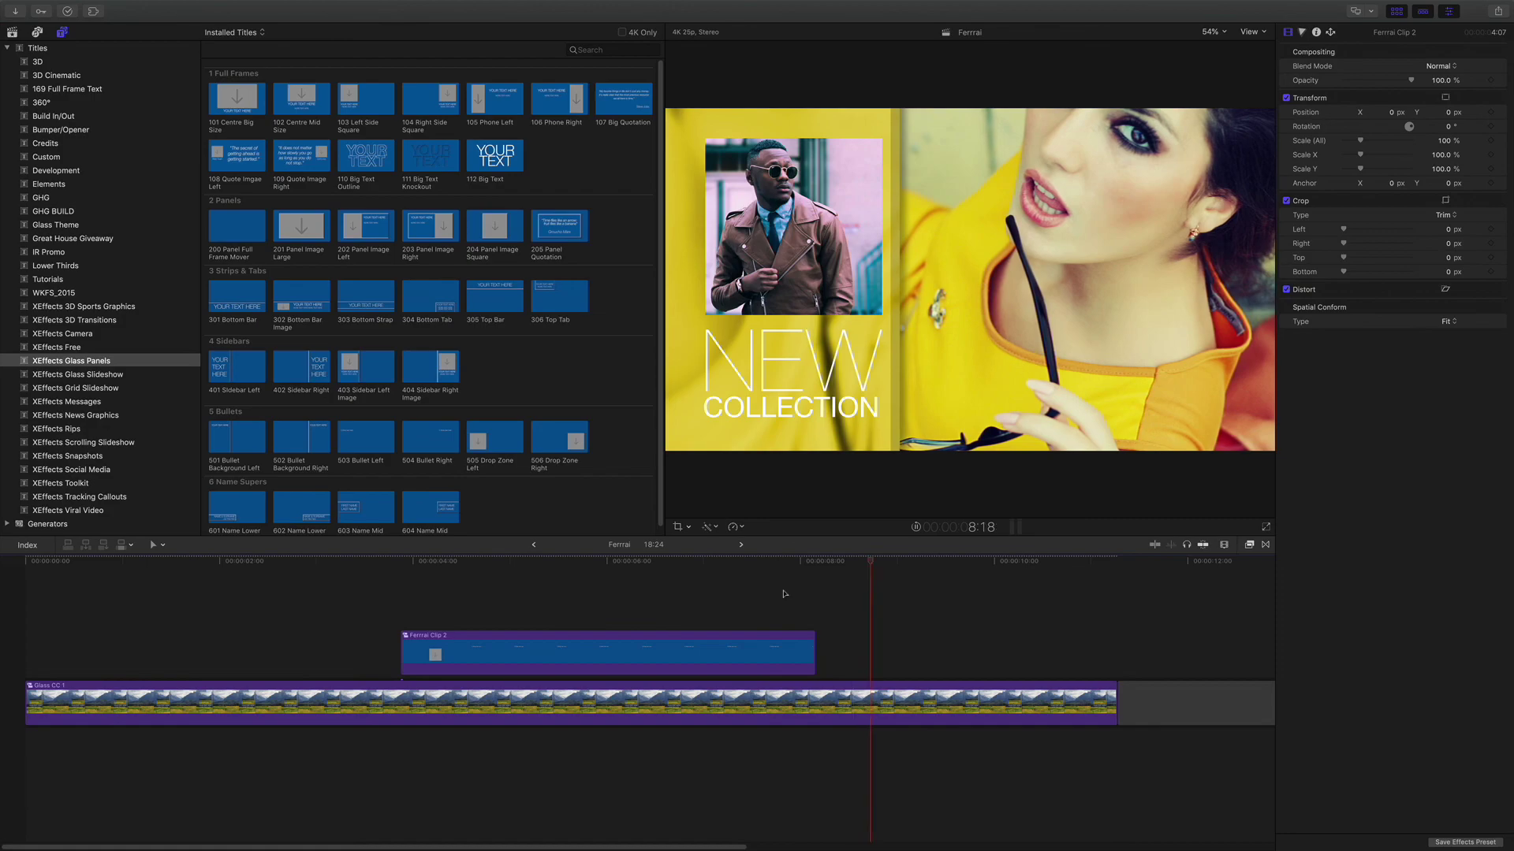